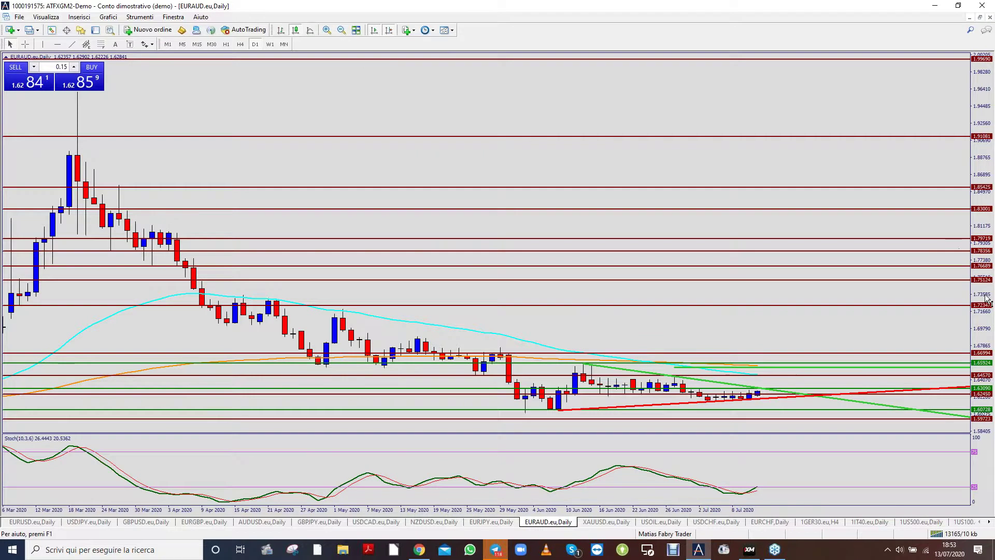
- Adjust the EURAUD daily chart's vertical price scale and turn off the chart shift that leaves empty space after the latest candle
{"action": "left_click_drag", "start_coordinate": [983, 308], "coordinate": [983, 259]}
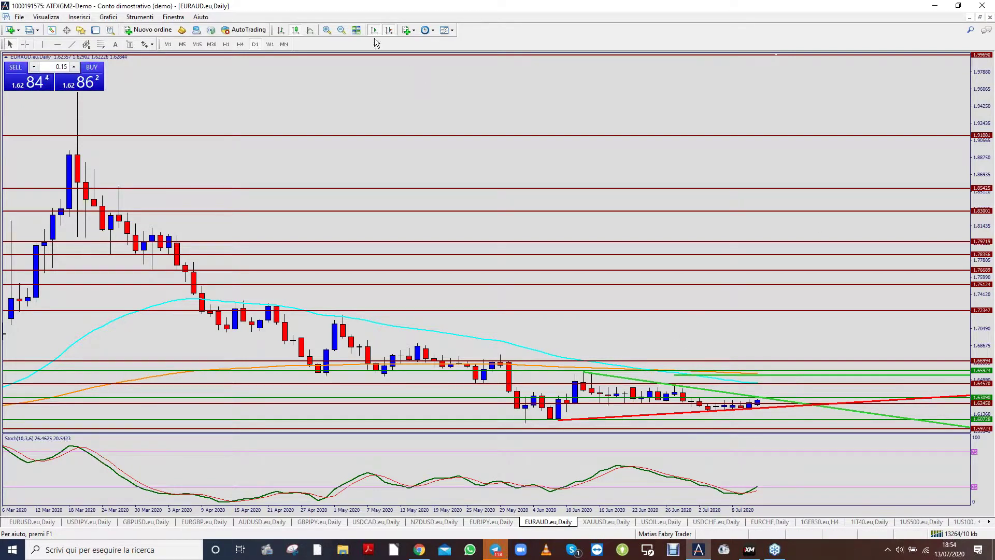
{"action": "left_click", "coordinate": [390, 30]}
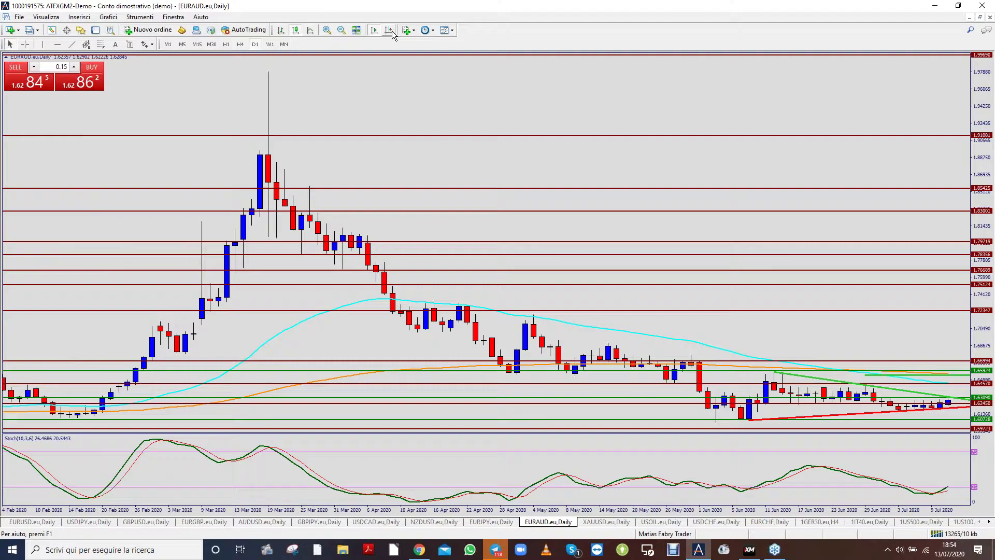
{"action": "left_click_drag", "start_coordinate": [218, 110], "coordinate": [295, 90]}
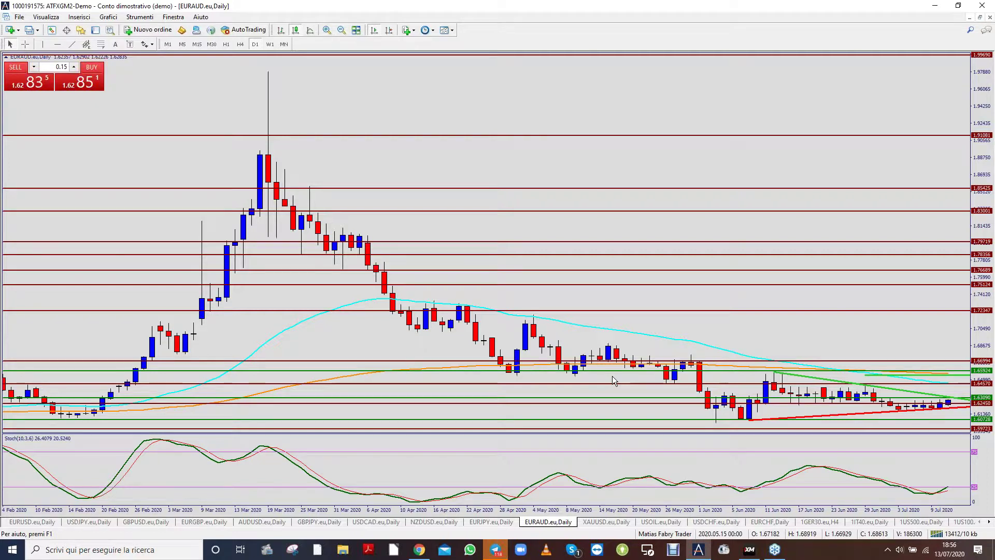
- Switch to the XM terminal and zoom out the USDX-SEP20 daily chart to show September 2018 through July 2020, without chart shift
{"action": "left_click", "coordinate": [750, 553]}
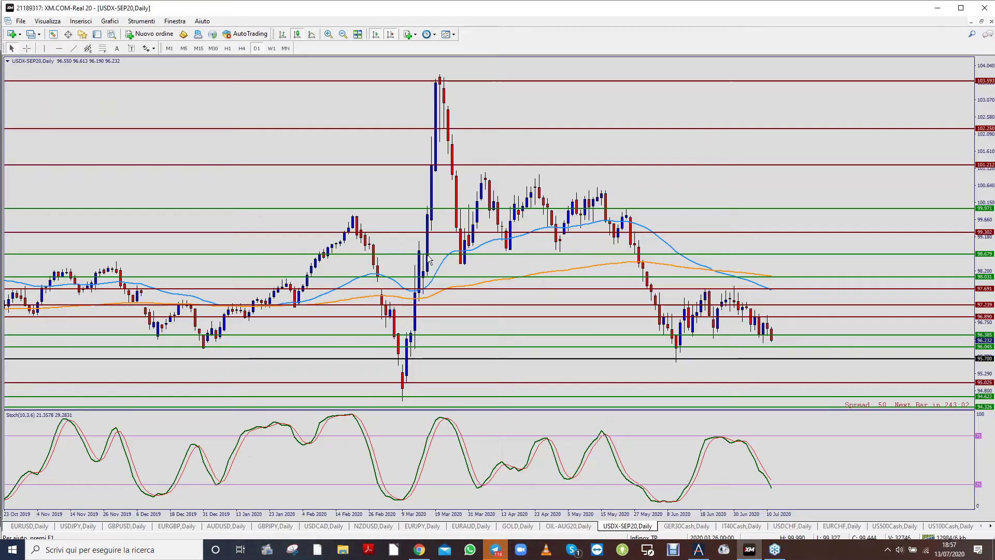
{"action": "left_click_drag", "start_coordinate": [283, 68], "coordinate": [313, 72]}
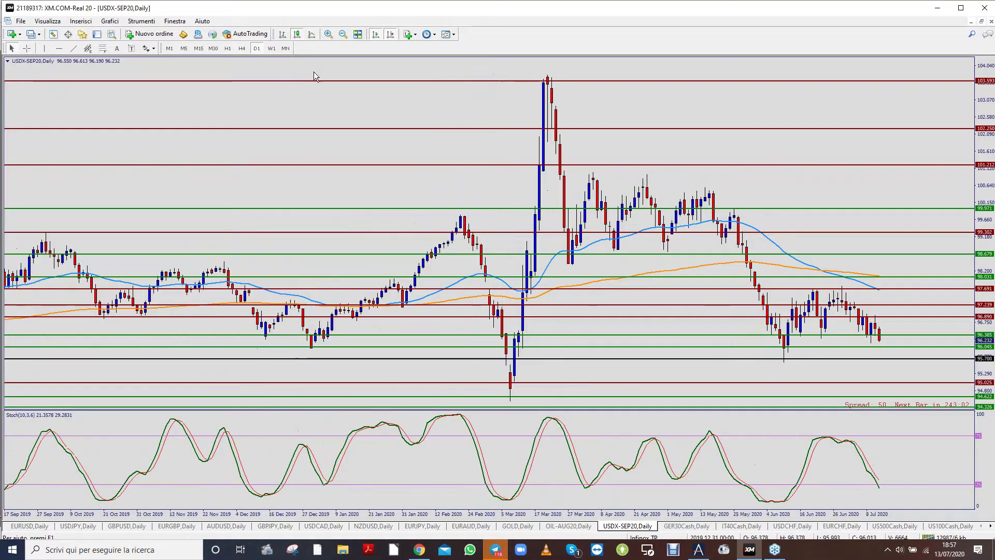
{"action": "left_click", "coordinate": [342, 34]}
{"action": "left_click_drag", "start_coordinate": [357, 108], "coordinate": [479, 110]}
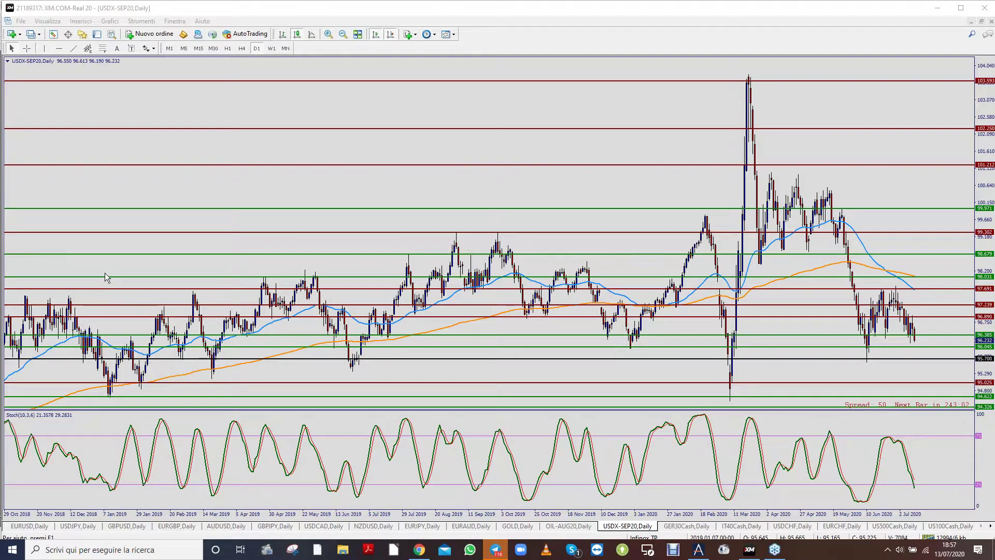
{"action": "left_click_drag", "start_coordinate": [446, 60], "coordinate": [639, 110]}
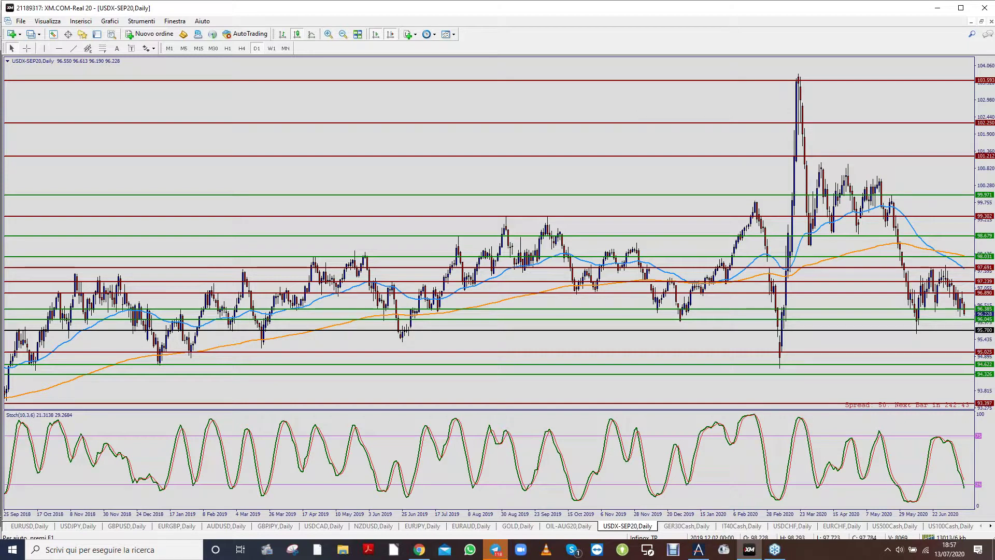
{"action": "left_click", "coordinate": [376, 34]}
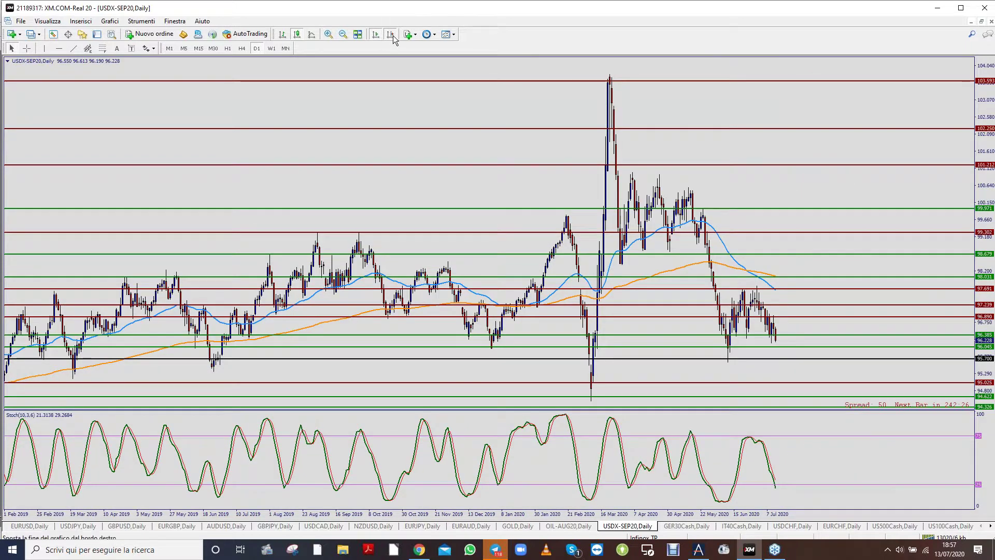
{"action": "left_click", "coordinate": [376, 35]}
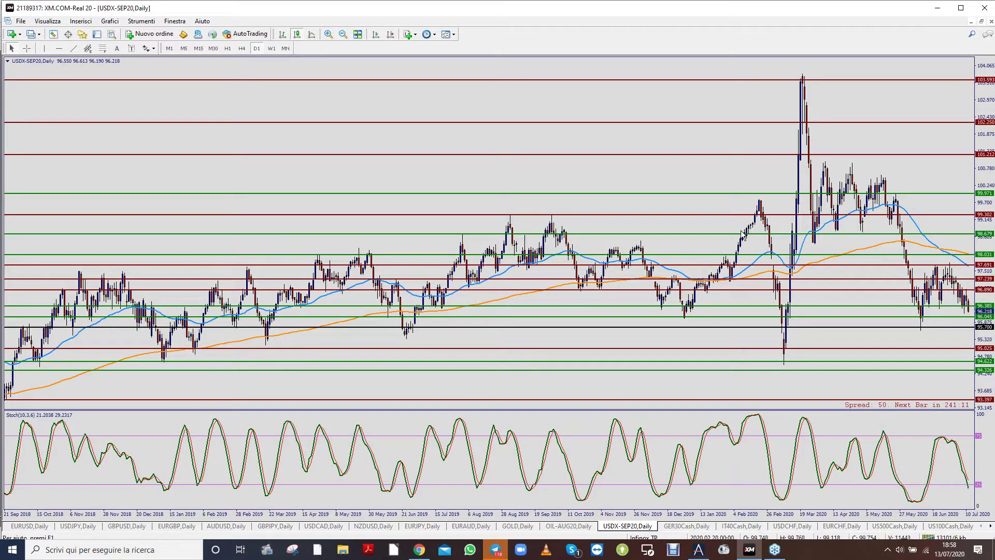
- Draw a rectangle over the June 2020 highs around the 97.691 level on the USDX-SEP20 daily chart
{"action": "mouse_move", "coordinate": [645, 278]}
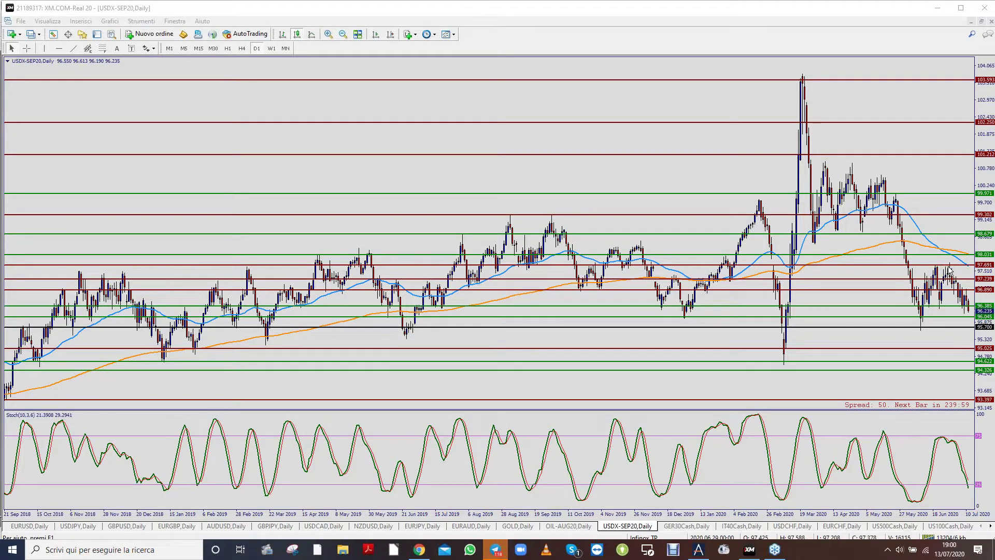
{"action": "left_click", "coordinate": [90, 24]}
{"action": "mouse_move", "coordinate": [106, 99]}
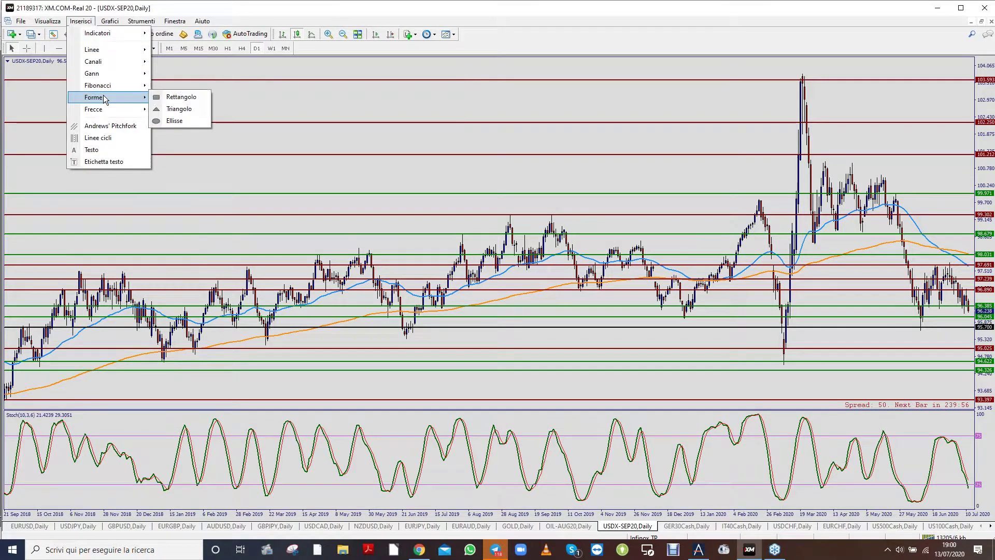
{"action": "left_click", "coordinate": [181, 100]}
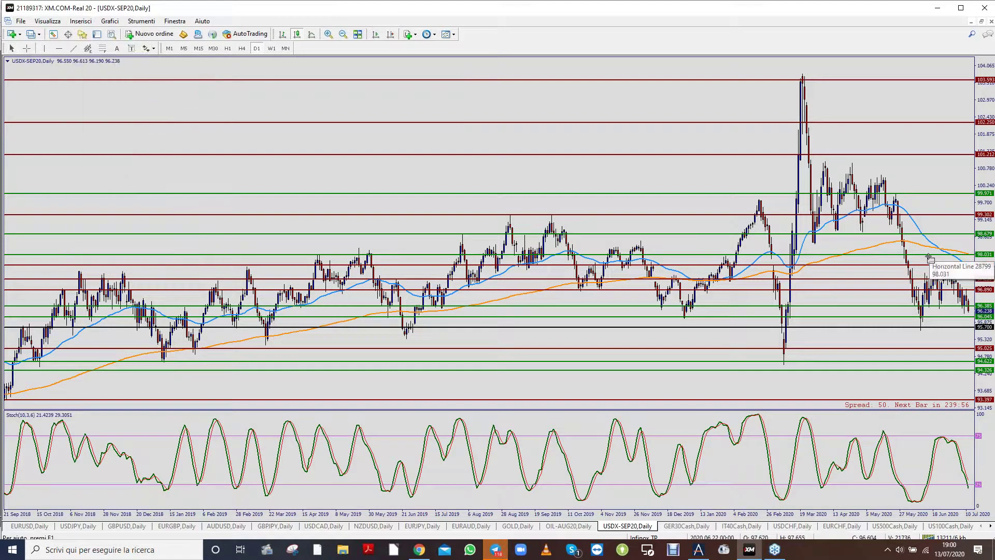
{"action": "left_click_drag", "start_coordinate": [931, 266], "coordinate": [960, 278]}
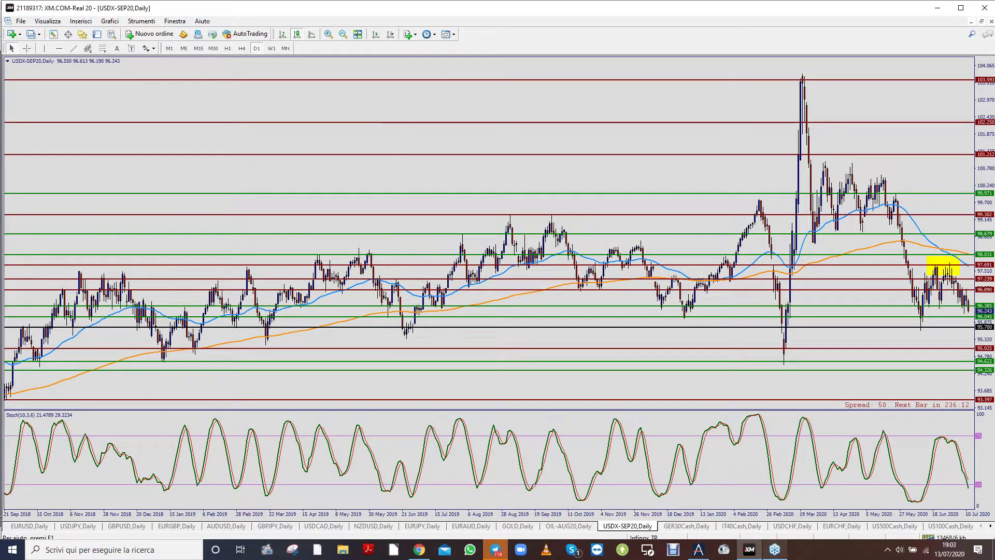
- Switch to the ATFX demo terminal, load the BREAKOUT HA Daily profile and show its GBPUSD daily chart
{"action": "mouse_move", "coordinate": [701, 554]}
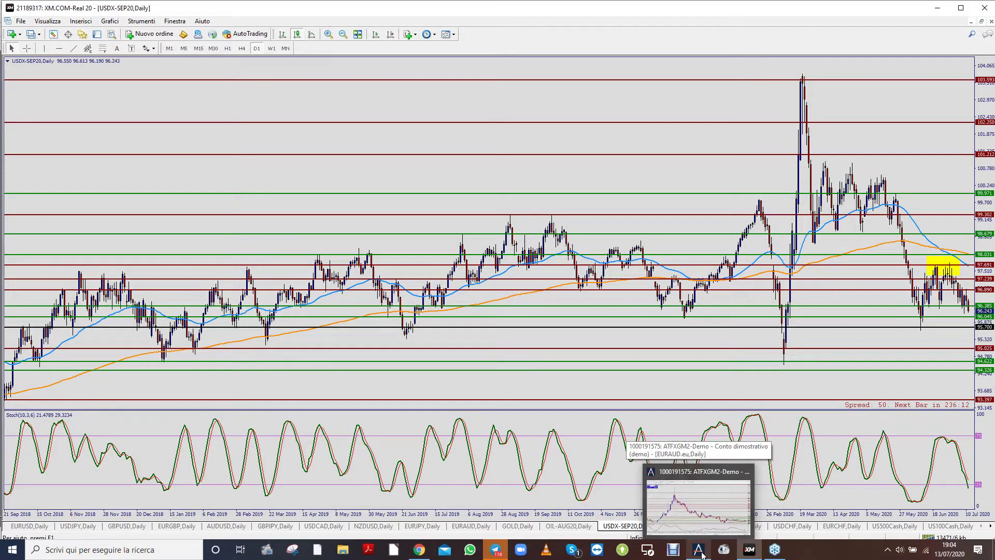
{"action": "left_click", "coordinate": [701, 553]}
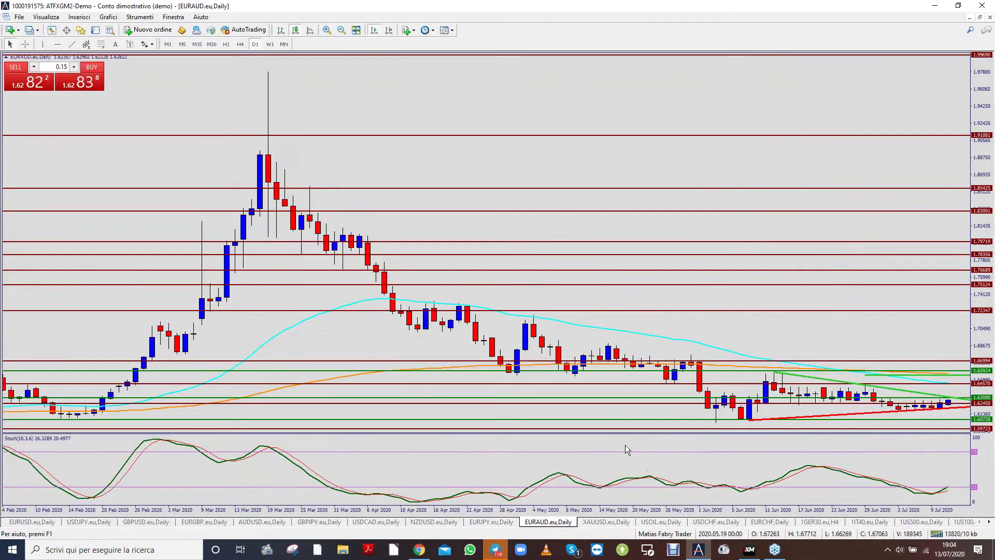
{"action": "left_click", "coordinate": [20, 17]}
{"action": "mouse_move", "coordinate": [43, 65]}
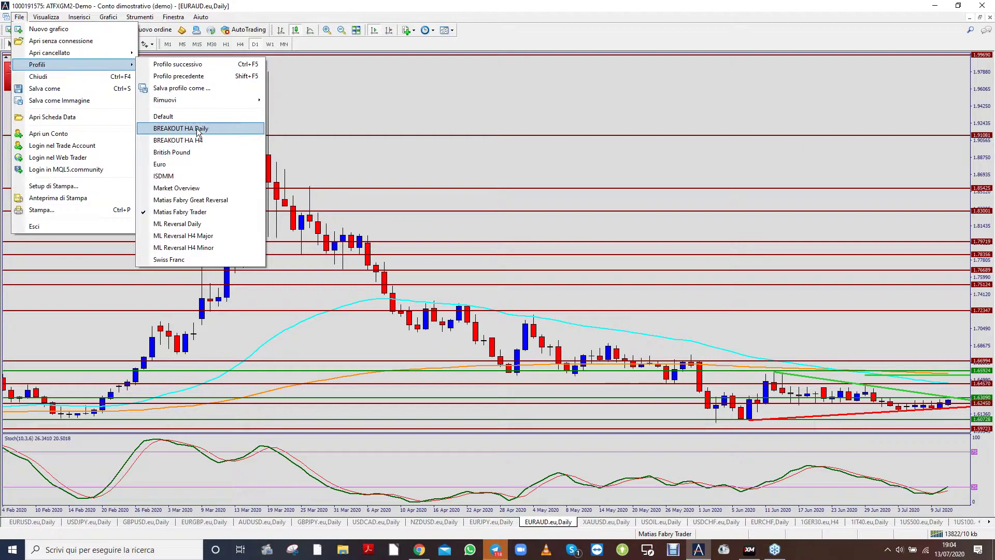
{"action": "left_click", "coordinate": [197, 129]}
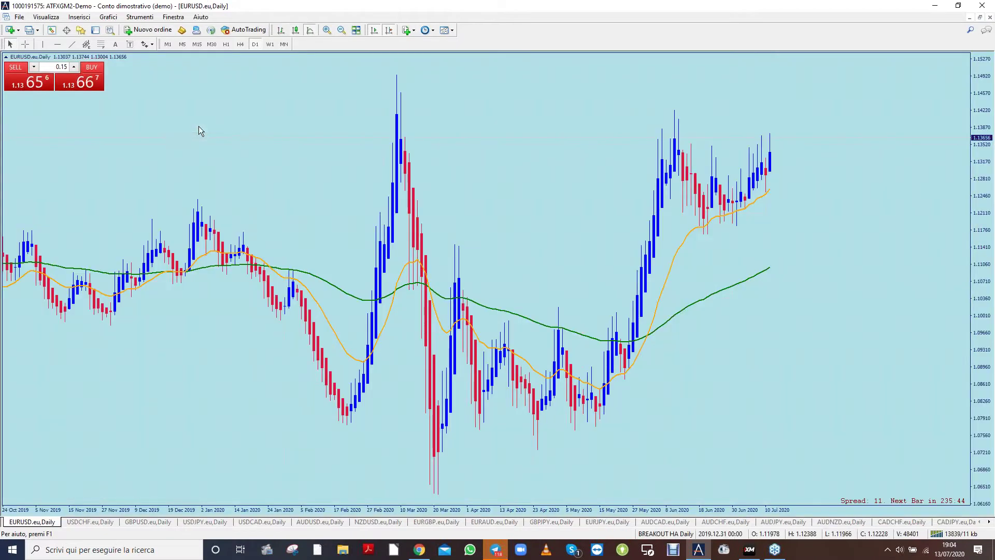
{"action": "left_click", "coordinate": [144, 522]}
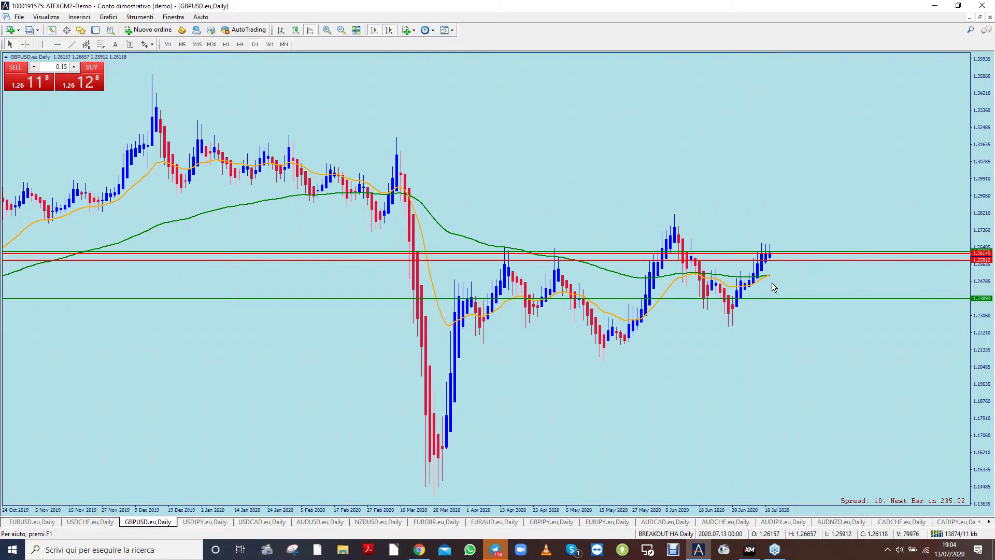
- Examine GBPUSD's recent Heiken Ashi candles against the moving averages and horizontal levels, plus the March 2020 high and low
{"action": "mouse_move", "coordinate": [771, 278]}
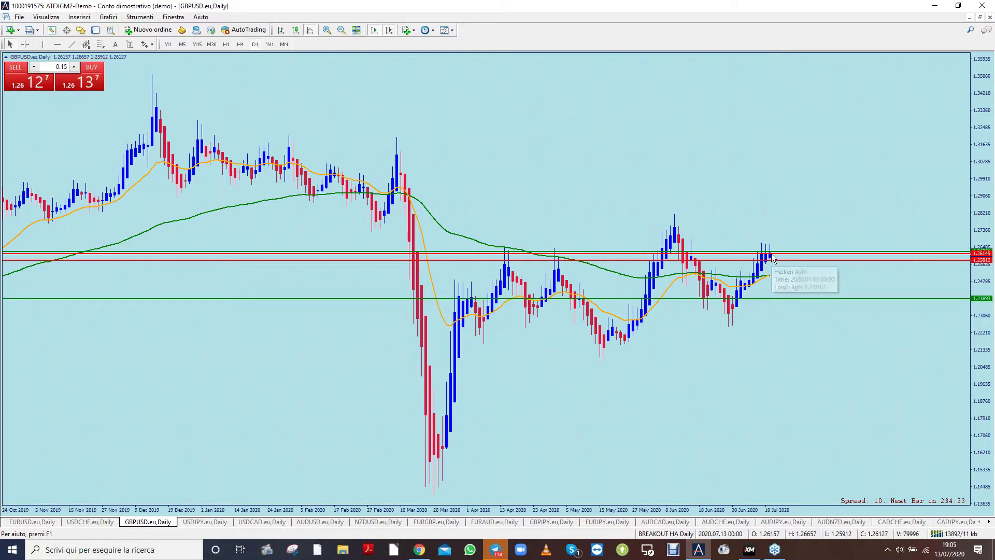
{"action": "mouse_move", "coordinate": [774, 254]}
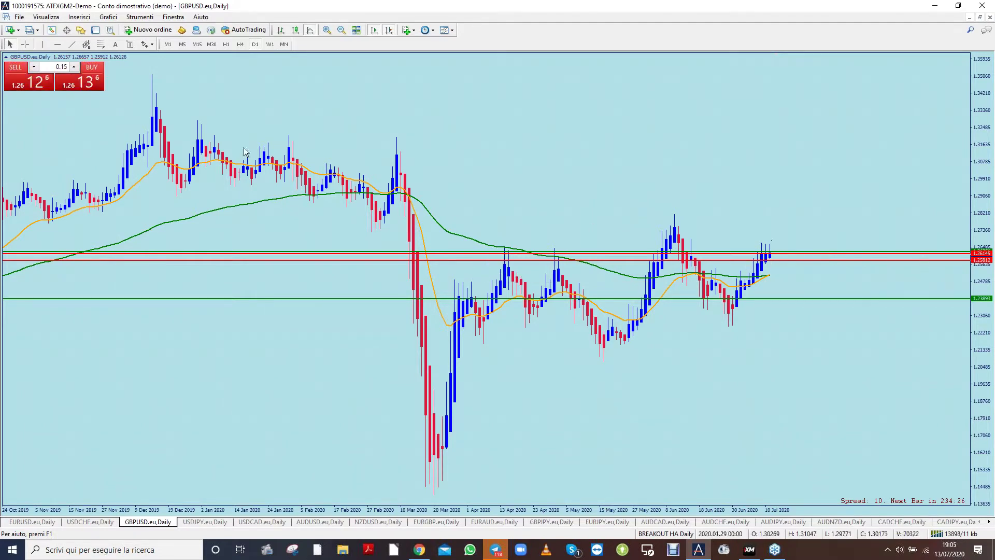
{"action": "mouse_move", "coordinate": [814, 250]}
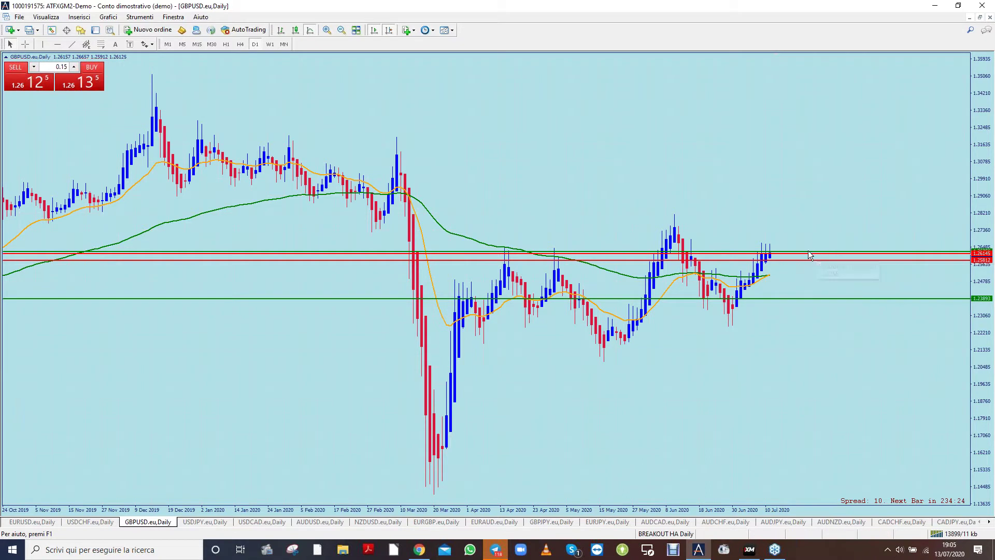
{"action": "mouse_move", "coordinate": [720, 274]}
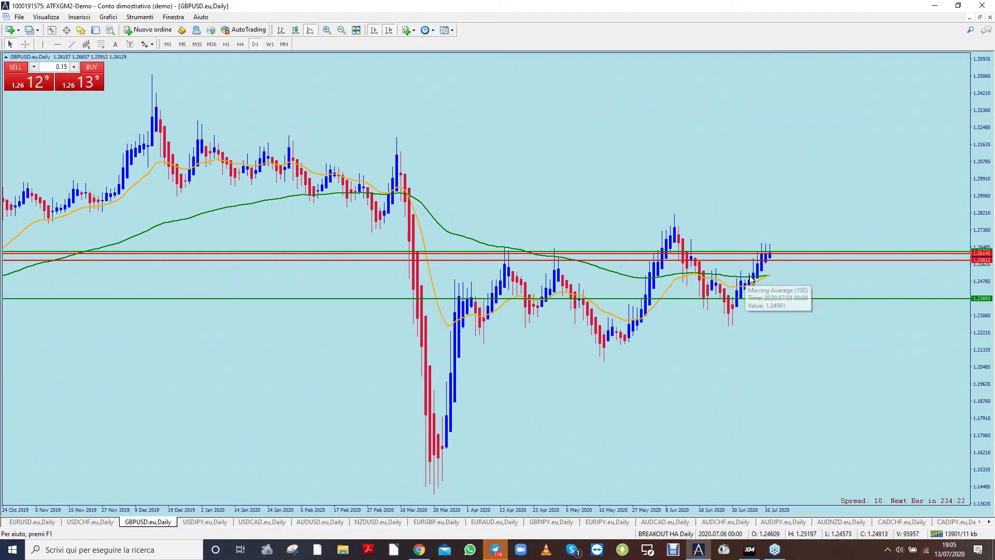
{"action": "mouse_move", "coordinate": [674, 276]}
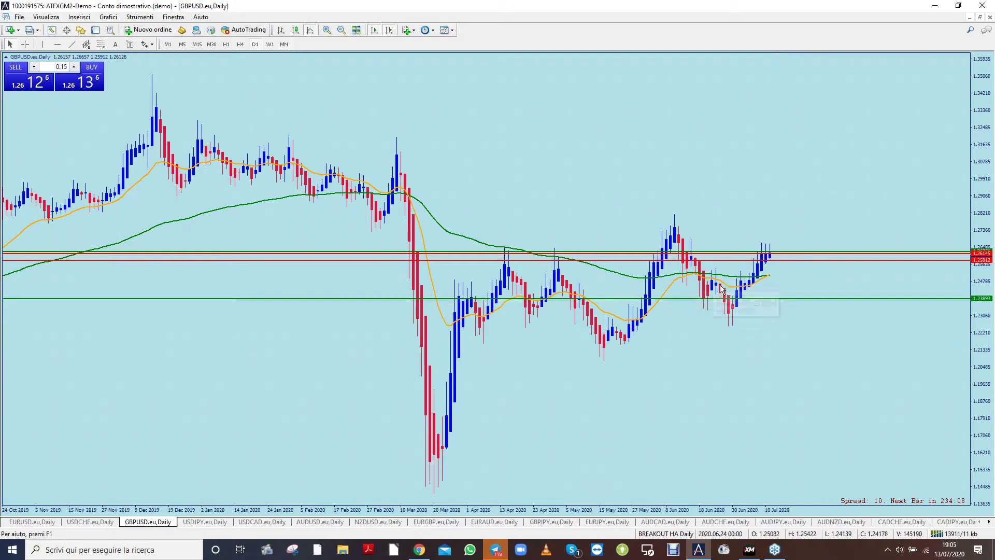
{"action": "mouse_move", "coordinate": [740, 304]}
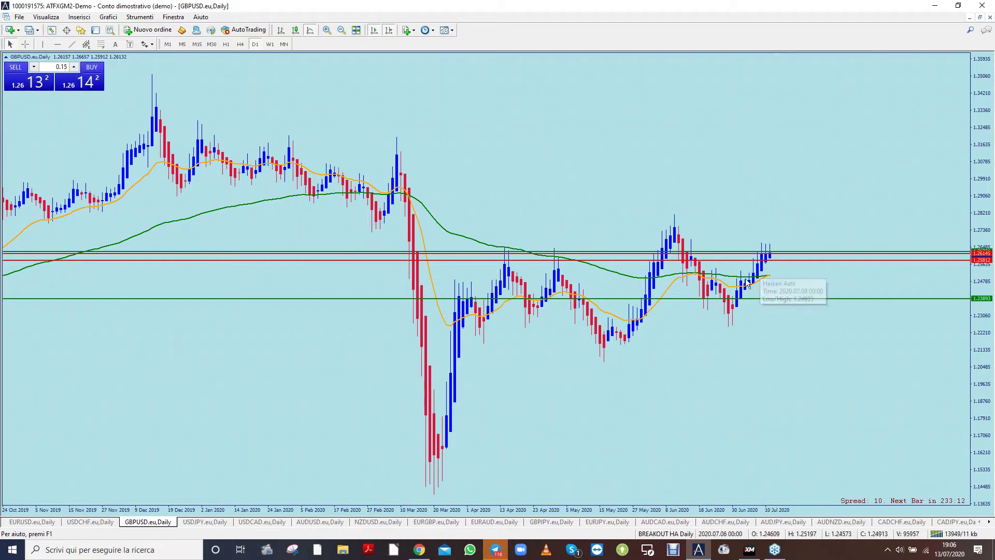
{"action": "mouse_move", "coordinate": [738, 295]}
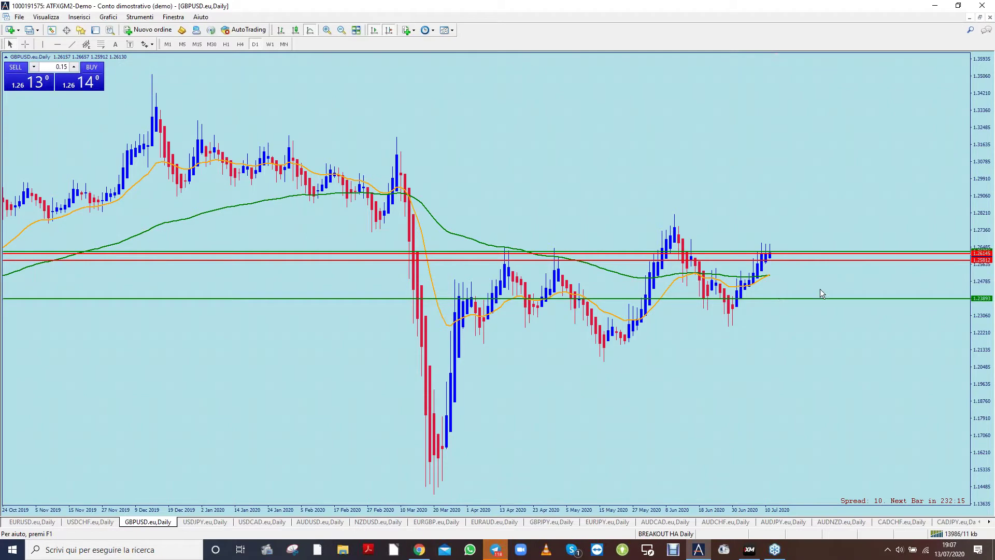
{"action": "mouse_move", "coordinate": [397, 138]}
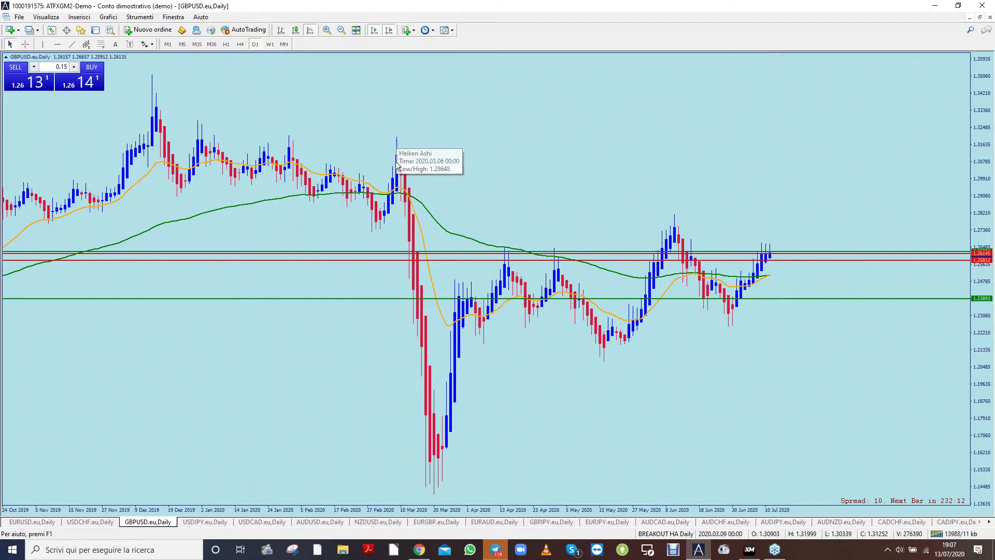
{"action": "mouse_move", "coordinate": [437, 485]}
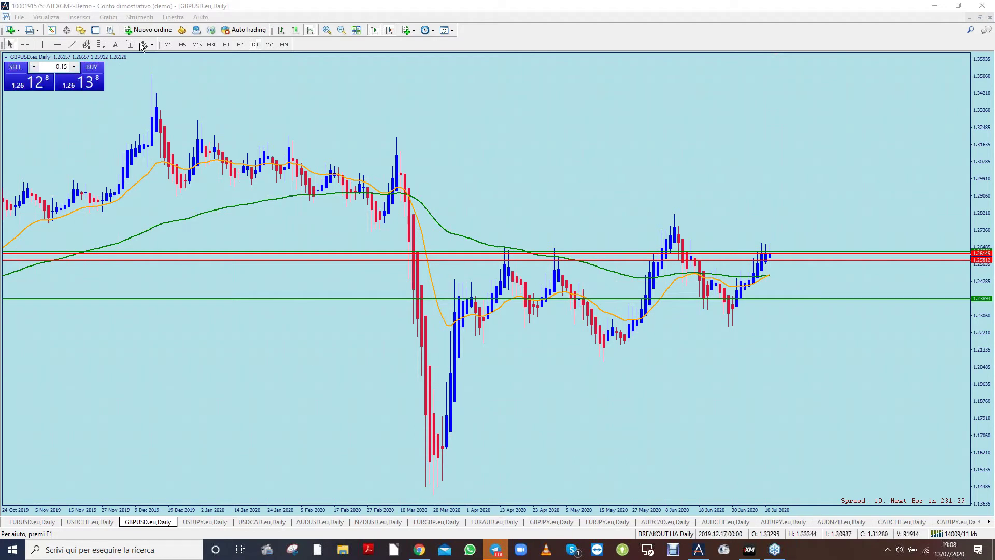
- Mark the March 2020 low and the December 2019 high on the GBPUSD daily chart with a small rectangle each
{"action": "left_click", "coordinate": [79, 16]}
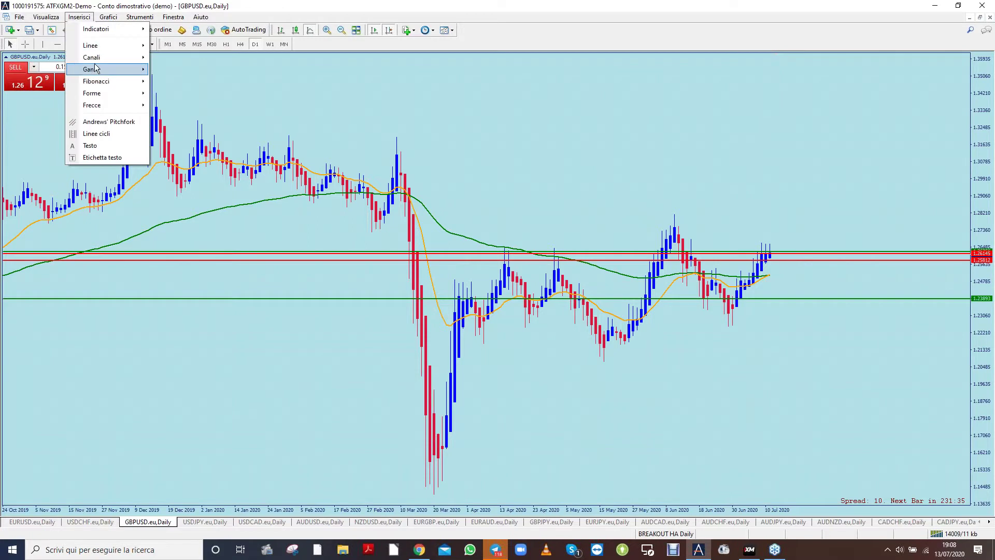
{"action": "mouse_move", "coordinate": [125, 92]}
{"action": "left_click", "coordinate": [176, 91]}
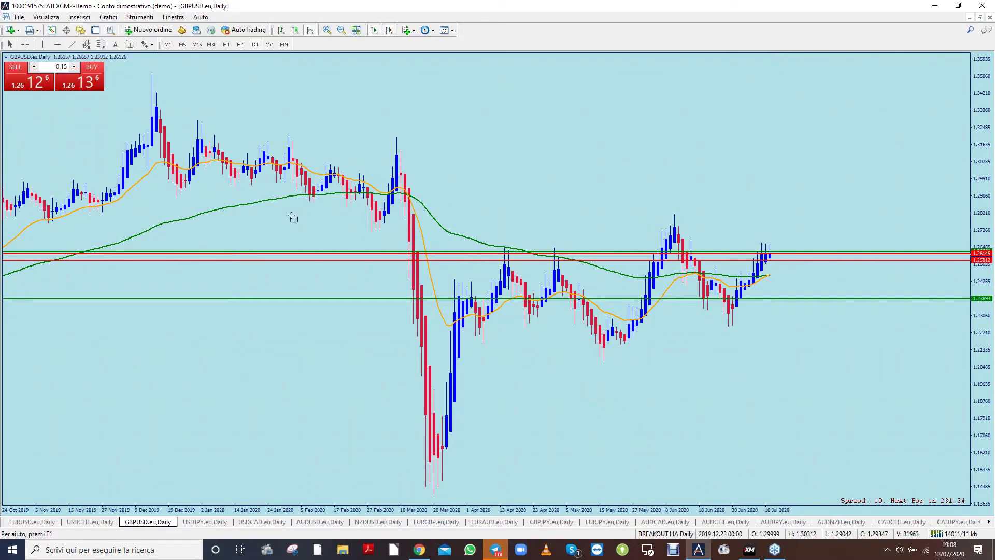
{"action": "left_click_drag", "start_coordinate": [421, 476], "coordinate": [441, 497]}
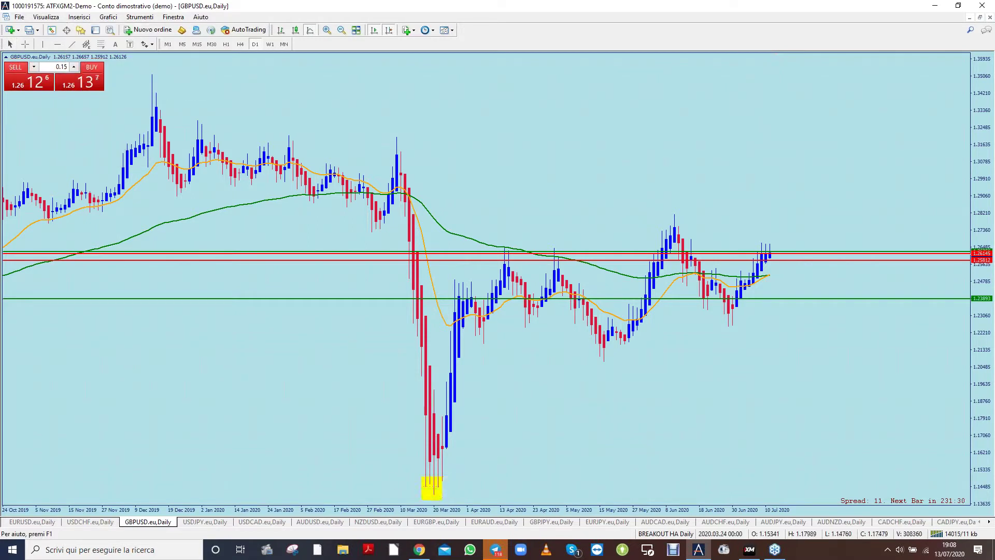
{"action": "left_click", "coordinate": [79, 17]}
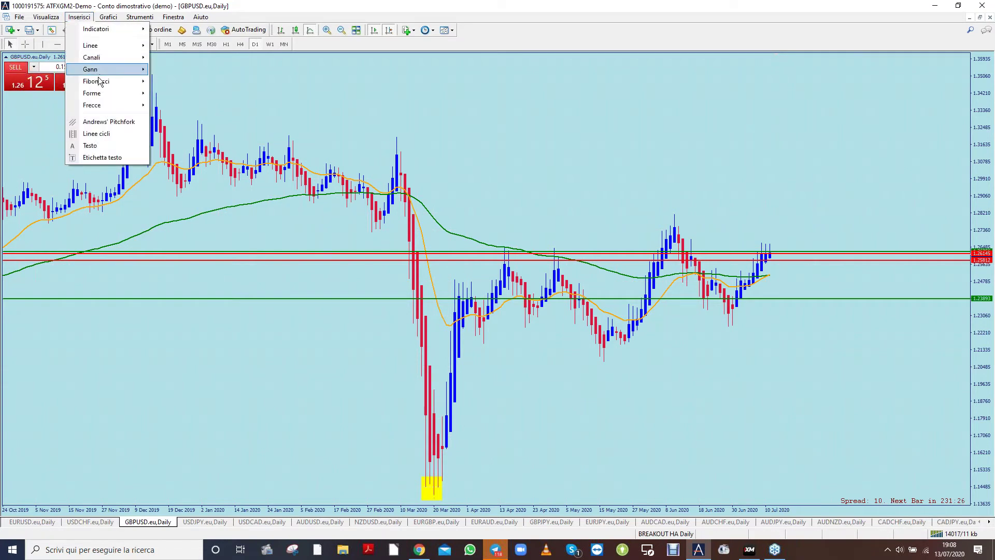
{"action": "mouse_move", "coordinate": [101, 94]}
{"action": "left_click", "coordinate": [171, 93]}
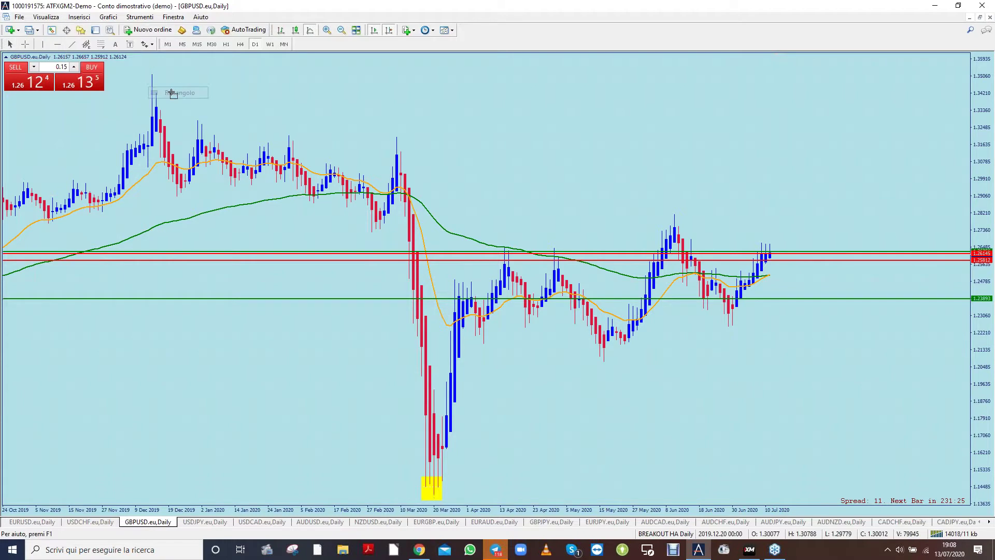
{"action": "left_click_drag", "start_coordinate": [144, 66], "coordinate": [161, 90]}
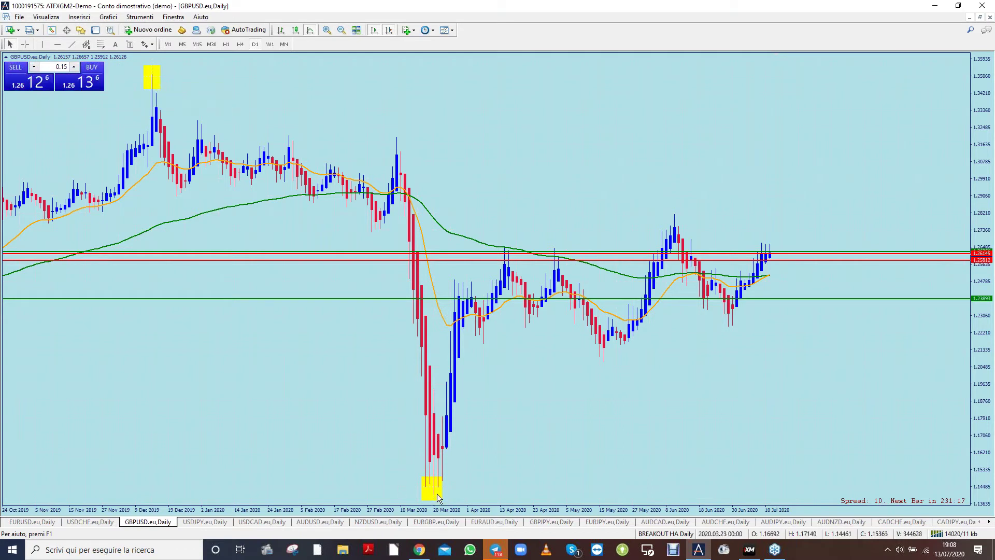
- Draw a rectangle over the high at the turn of December 2019 to January 2020 on the GBPUSD daily chart
{"action": "mouse_move", "coordinate": [434, 494]}
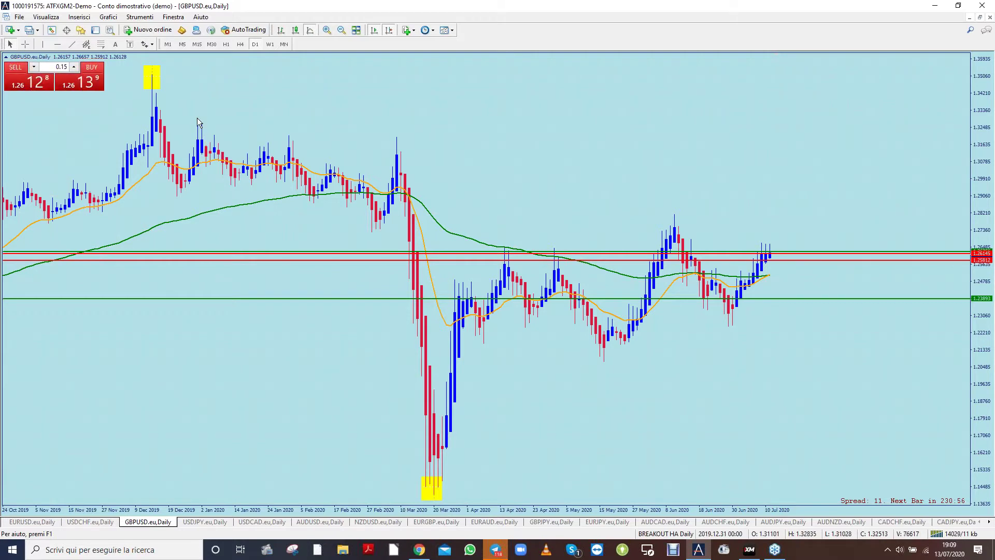
{"action": "left_click", "coordinate": [79, 16]}
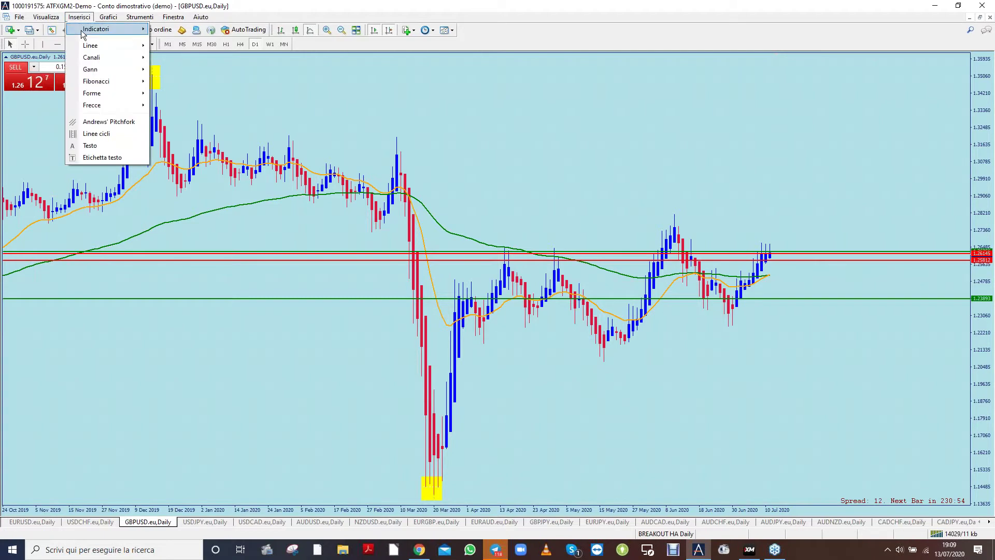
{"action": "mouse_move", "coordinate": [99, 94]}
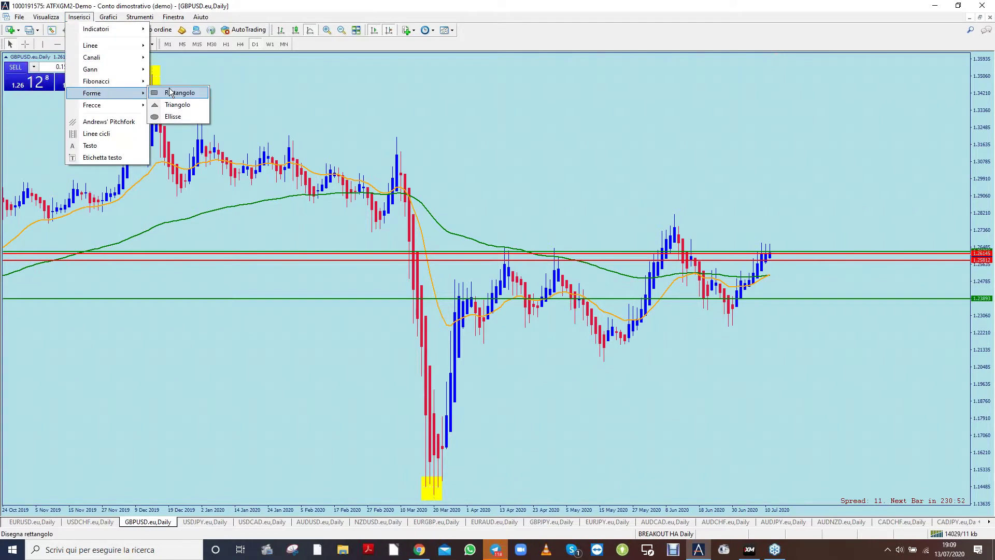
{"action": "left_click", "coordinate": [179, 92]}
{"action": "left_click_drag", "start_coordinate": [185, 113], "coordinate": [214, 128]}
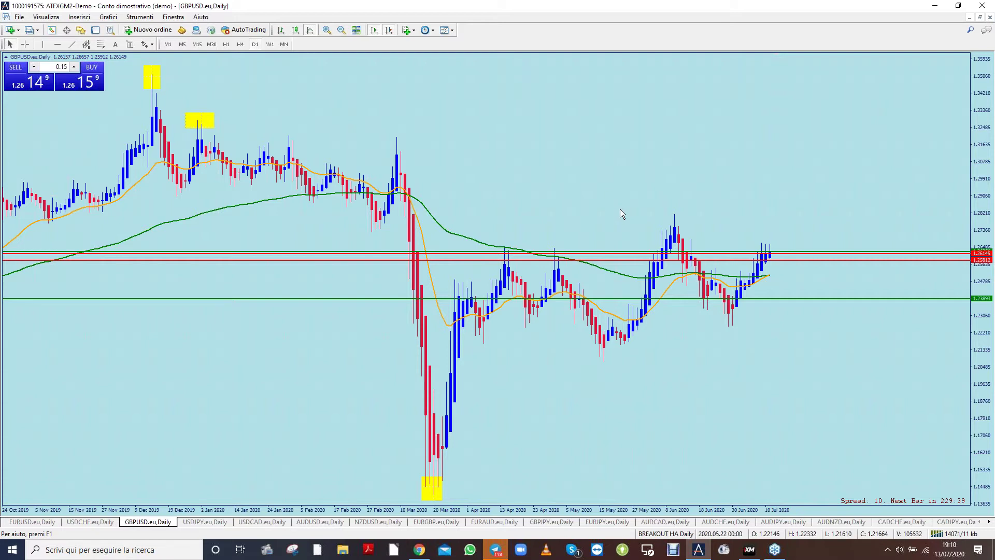
- Draw a rectangle over the early June 2020 high on the GBPUSD daily chart
{"action": "left_click", "coordinate": [83, 18]}
{"action": "mouse_move", "coordinate": [104, 94]}
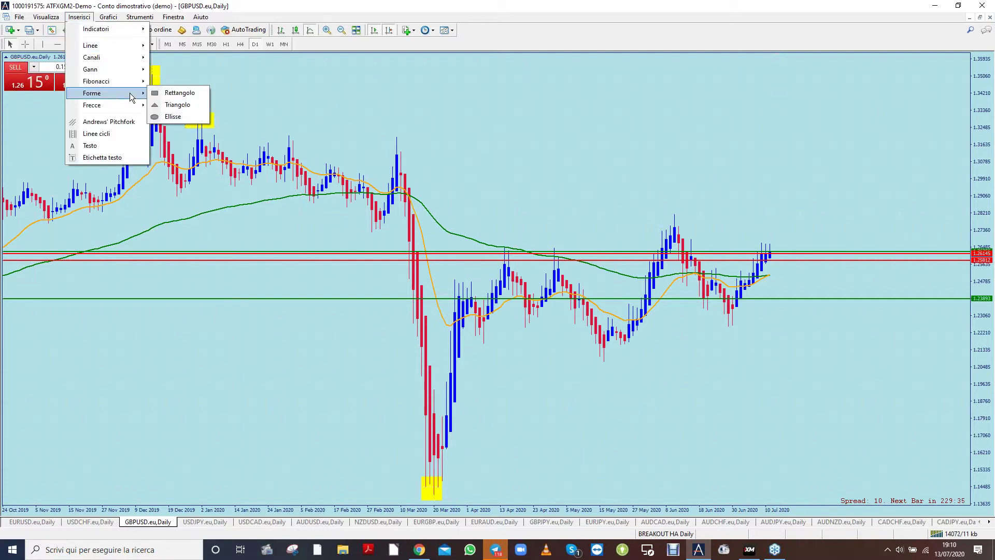
{"action": "left_click", "coordinate": [675, 208]}
{"action": "scroll", "coordinate": [676, 208], "scroll_direction": "up", "scroll_amount": 10}
{"action": "scroll", "coordinate": [524, 213], "scroll_direction": "down", "scroll_amount": 10}
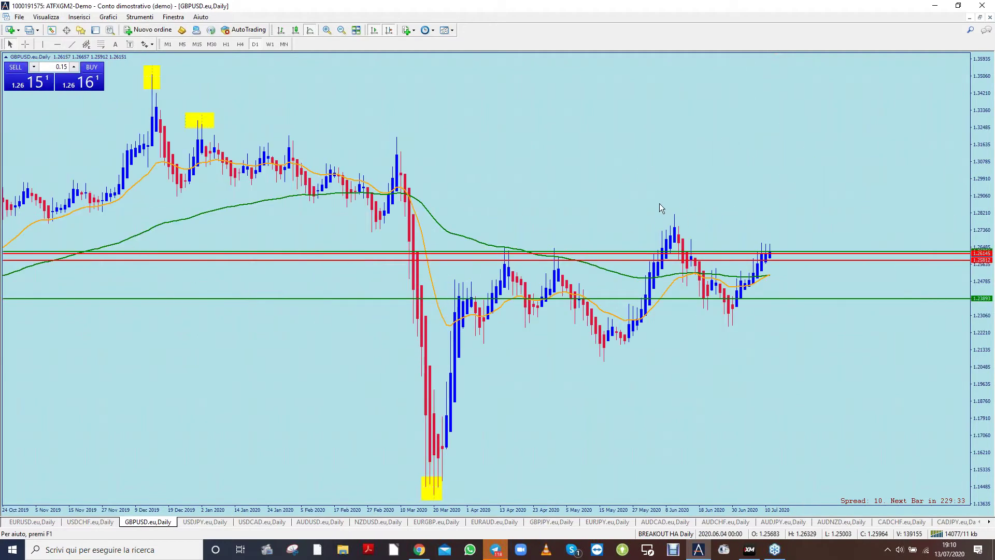
{"action": "left_click", "coordinate": [78, 17]}
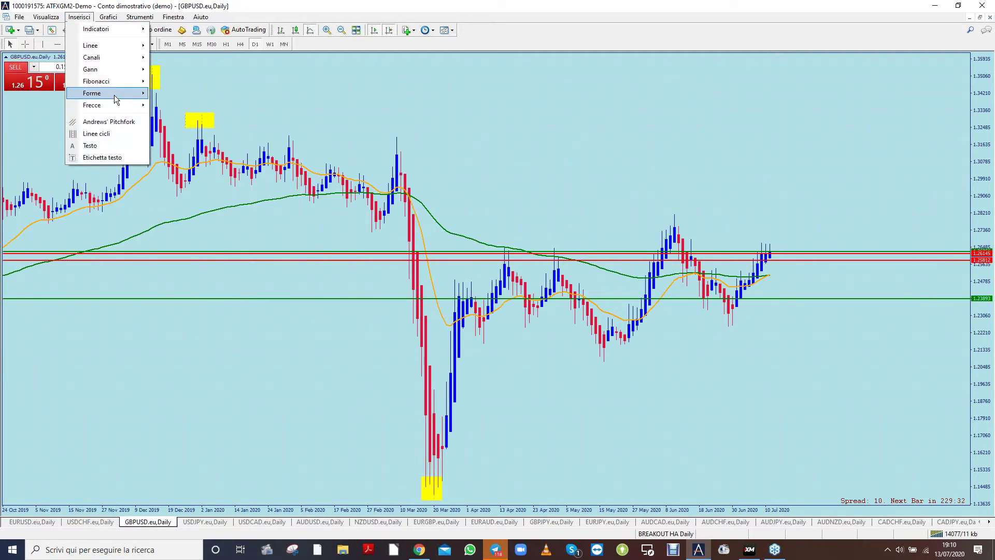
{"action": "mouse_move", "coordinate": [113, 96]}
{"action": "left_click", "coordinate": [173, 97]}
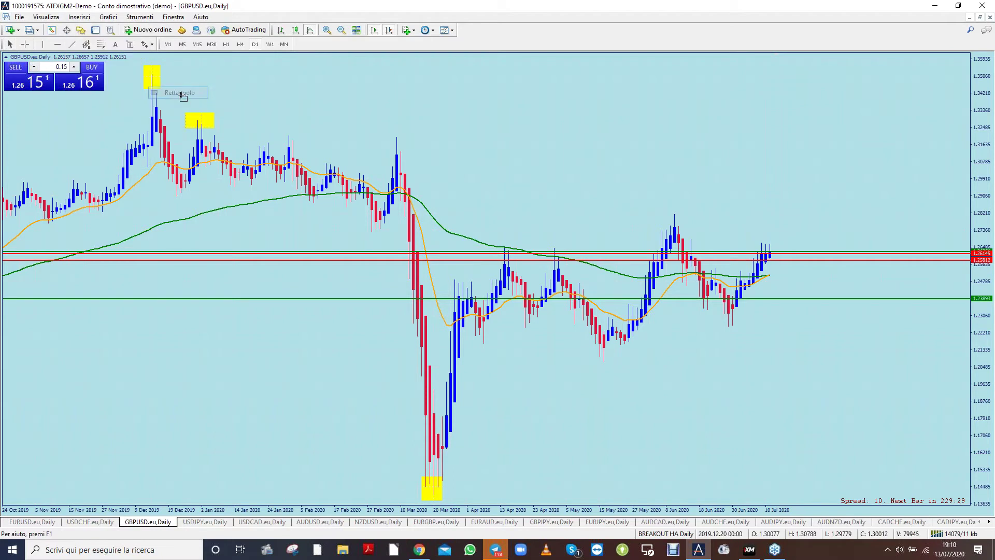
{"action": "left_click_drag", "start_coordinate": [657, 200], "coordinate": [694, 225]}
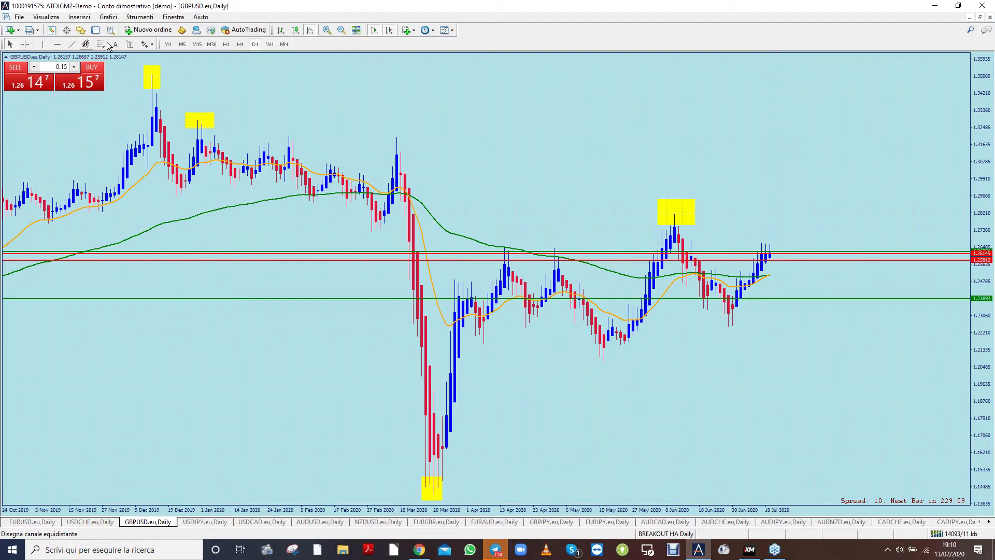
- Draw one wide rectangle spanning the two April 2020 highs at the horizontal levels on the GBPUSD daily chart
{"action": "left_click", "coordinate": [80, 16]}
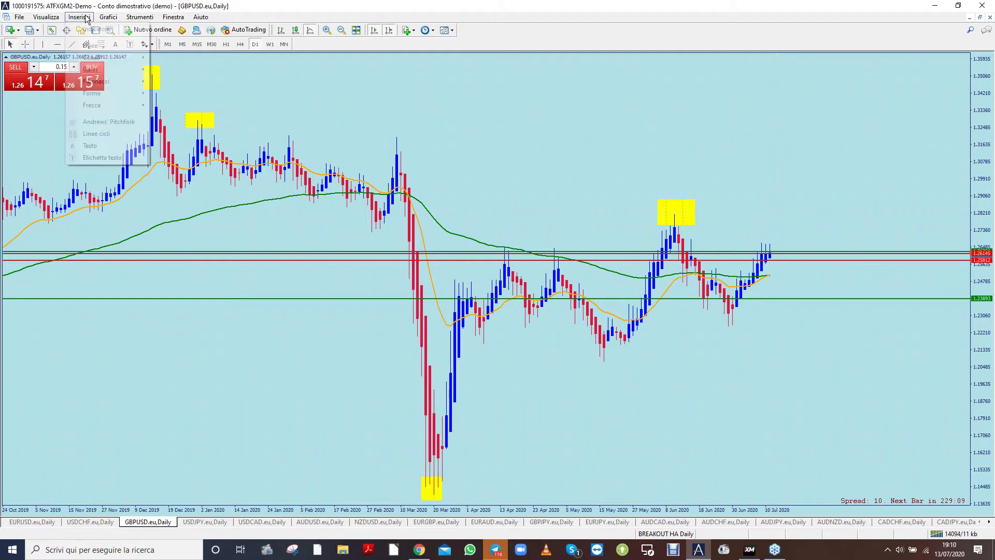
{"action": "mouse_move", "coordinate": [95, 72]}
{"action": "mouse_move", "coordinate": [96, 93]}
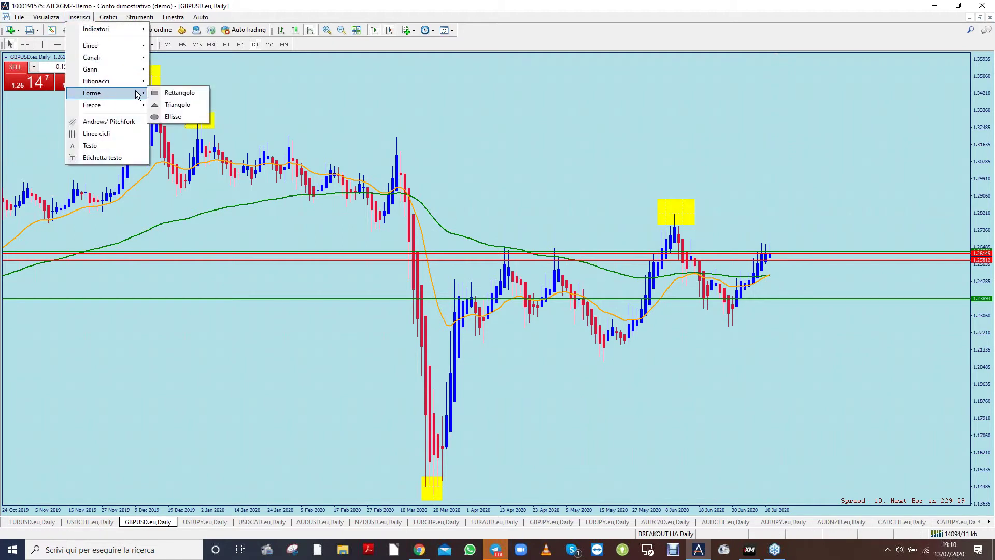
{"action": "left_click", "coordinate": [167, 92]}
{"action": "mouse_move", "coordinate": [496, 239]}
{"action": "left_mouse_down"}
{"action": "mouse_move", "coordinate": [510, 263]}
{"action": "mouse_move", "coordinate": [564, 262]}
{"action": "left_mouse_up"}
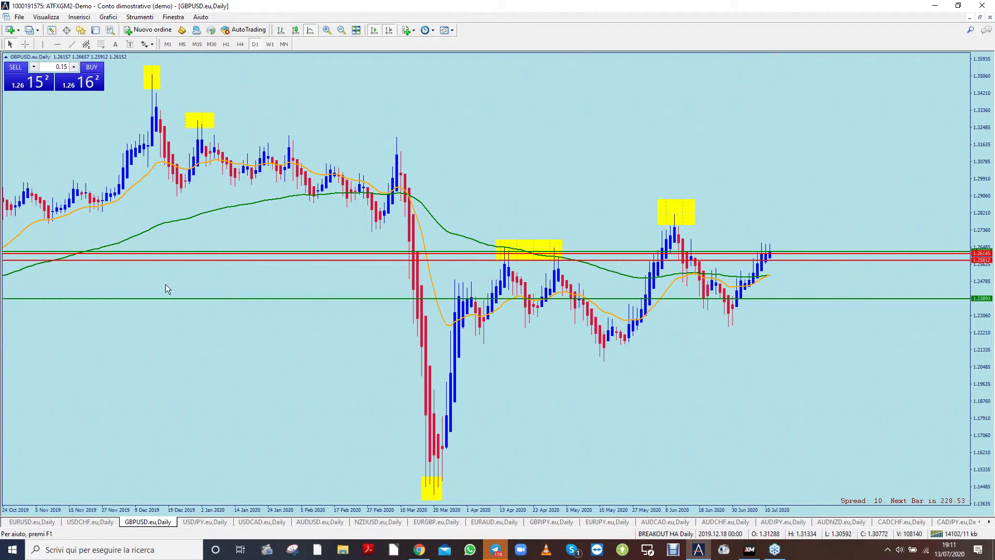
- Change the colour of the rectangle over the April 2020 highs to YellowGreen
{"action": "right_click", "coordinate": [564, 244]}
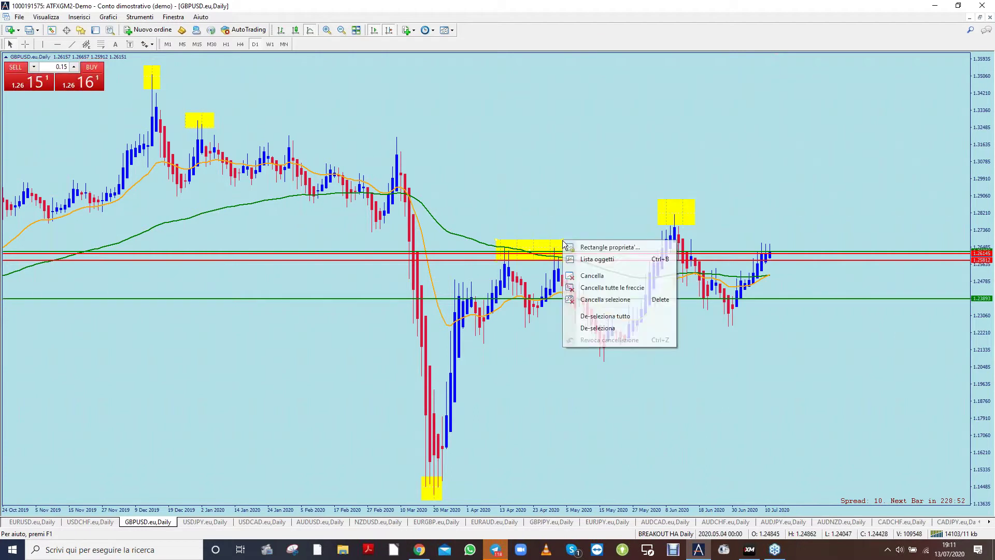
{"action": "left_click", "coordinate": [596, 247]}
{"action": "left_click", "coordinate": [505, 282]}
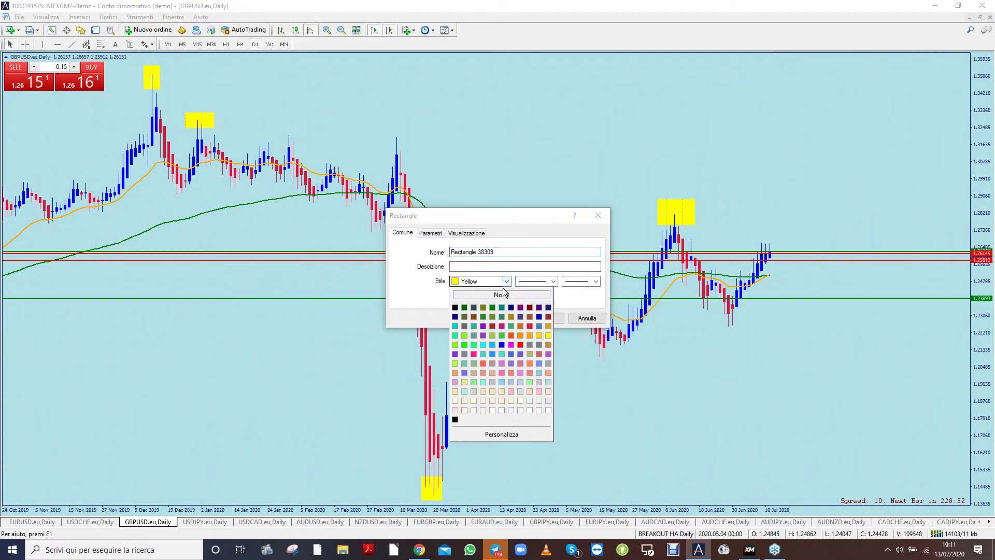
{"action": "left_click", "coordinate": [493, 334]}
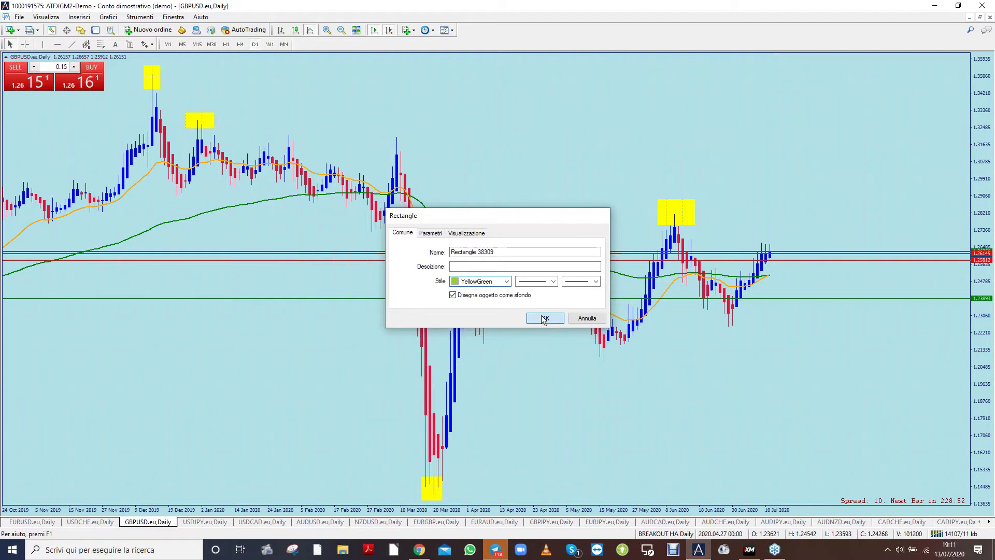
{"action": "left_click", "coordinate": [544, 319]}
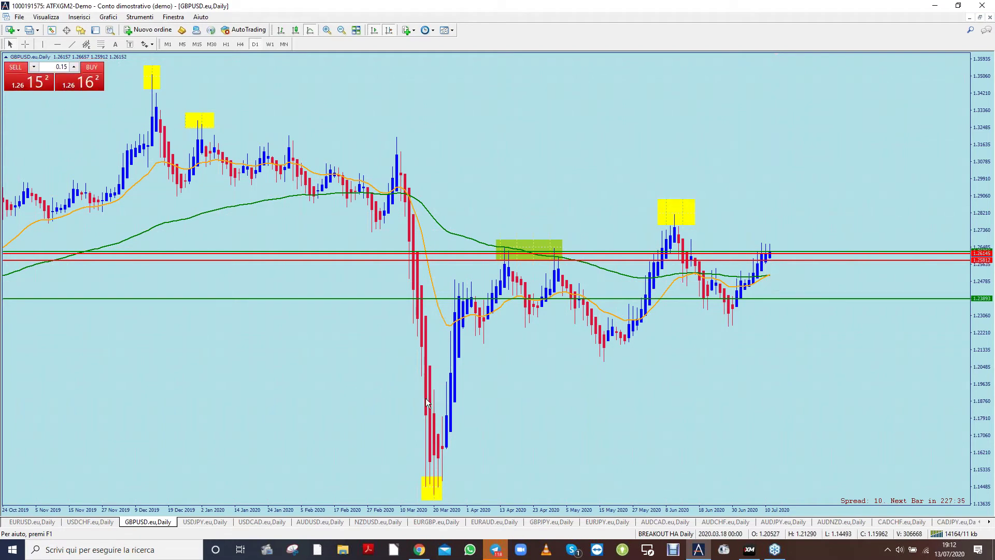
{"action": "mouse_move", "coordinate": [770, 252]}
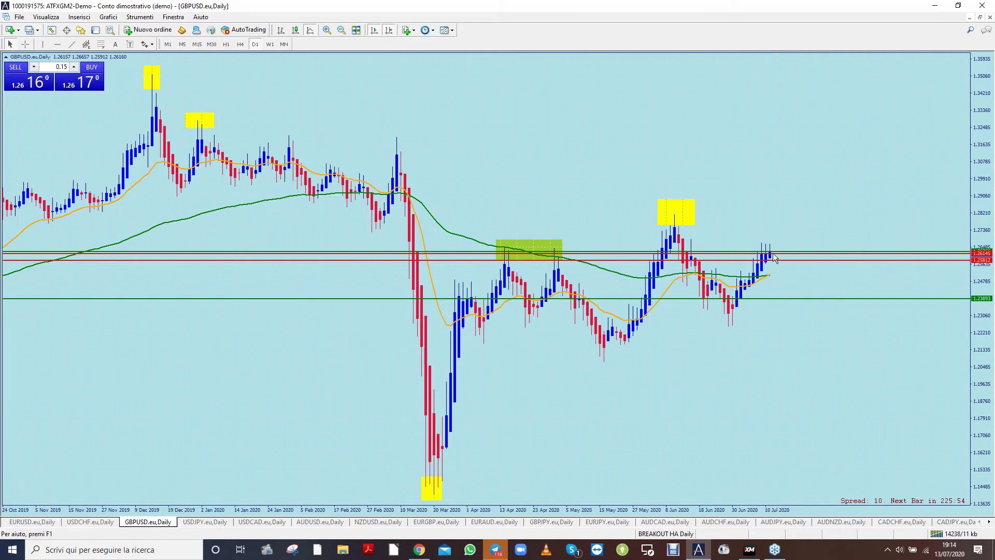
{"action": "mouse_move", "coordinate": [771, 269]}
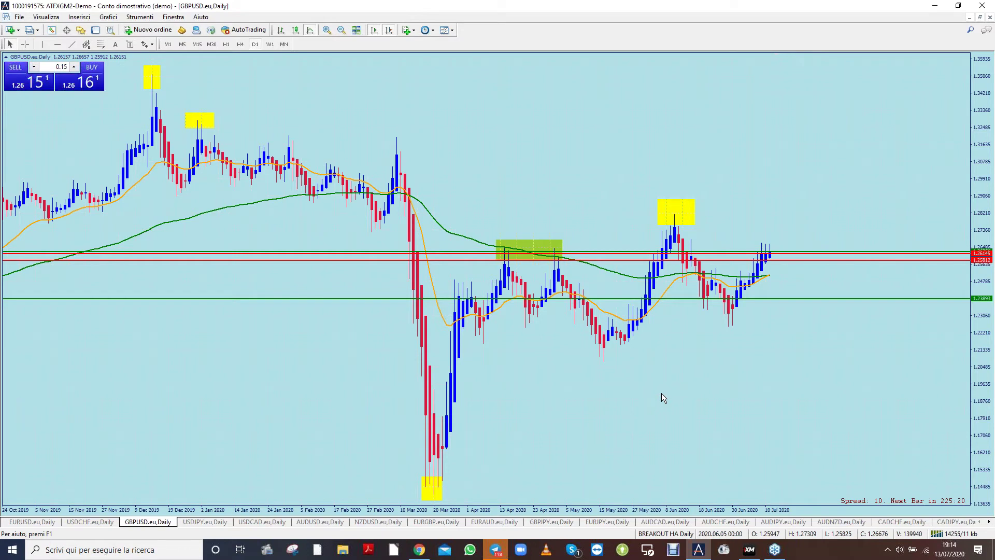
{"action": "mouse_move", "coordinate": [682, 240]}
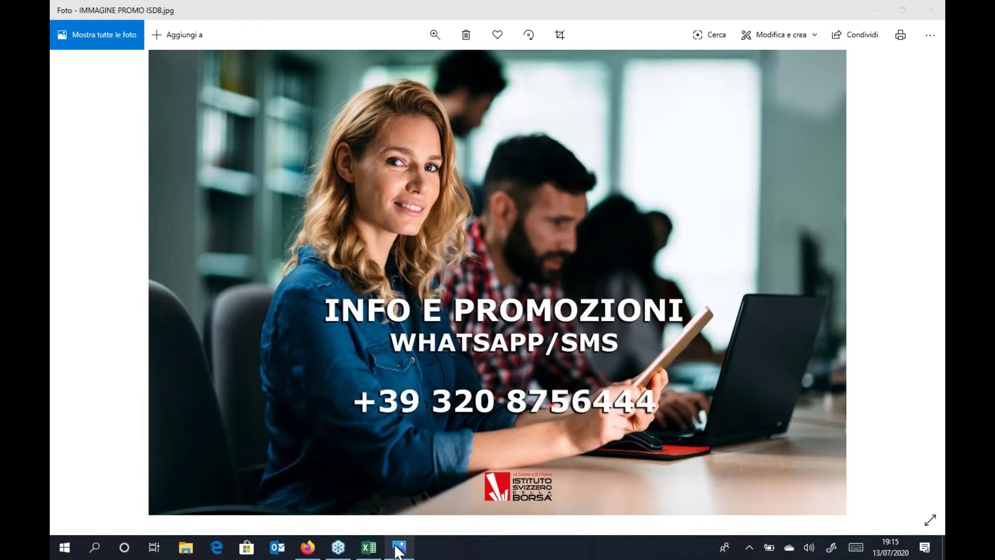
- Switch to the Robin-Forex-equity-line-12.07 workbook in Excel and view its Scalare equity chart
{"action": "left_click_drag", "start_coordinate": [401, 551], "coordinate": [365, 553]}
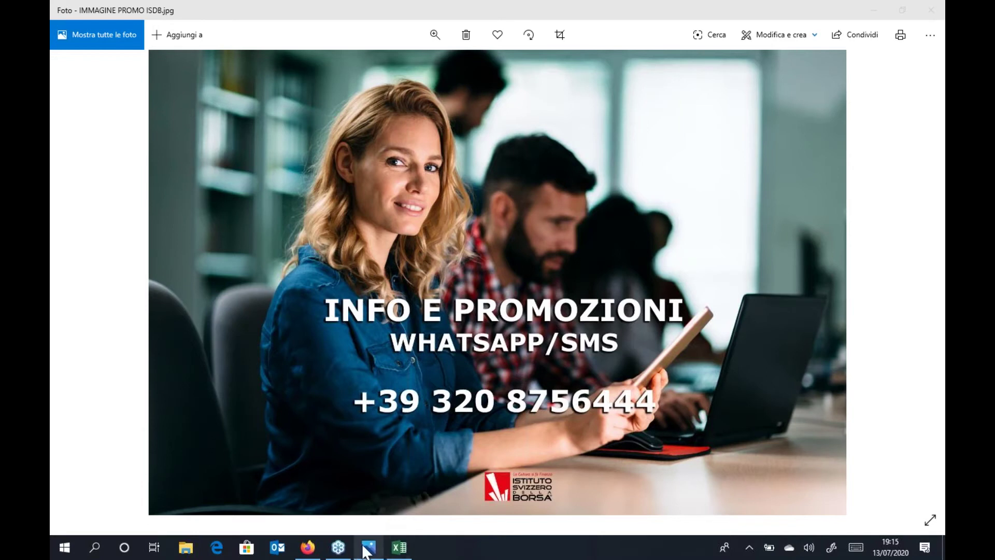
{"action": "left_click", "coordinate": [403, 551]}
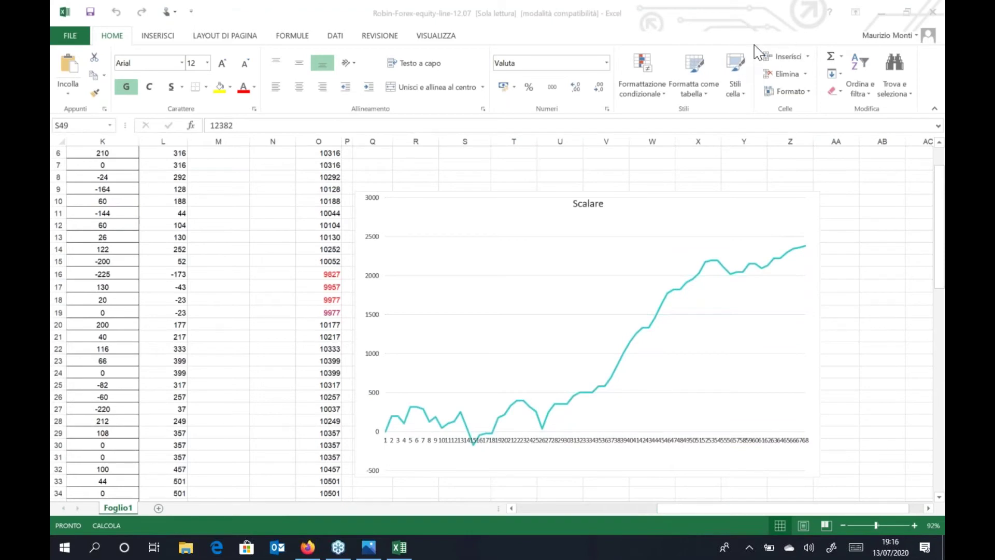
{"action": "scroll", "coordinate": [422, 420], "scroll_direction": "down", "scroll_amount": 3}
{"action": "scroll", "coordinate": [562, 492], "scroll_direction": "up", "scroll_amount": 4}
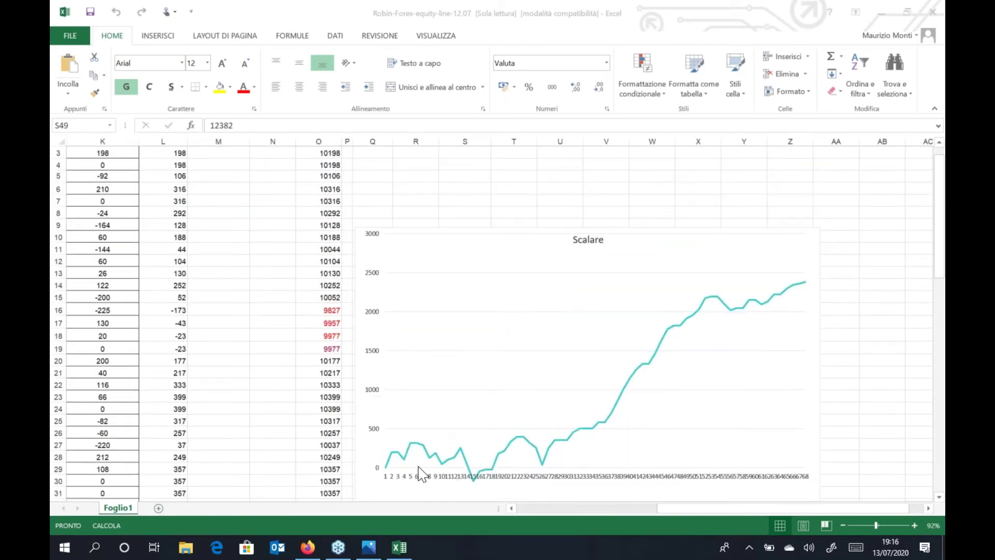
- Look through the trade list from its first columns across to the results and down to the TOTALE figure
{"action": "left_click", "coordinate": [726, 507]}
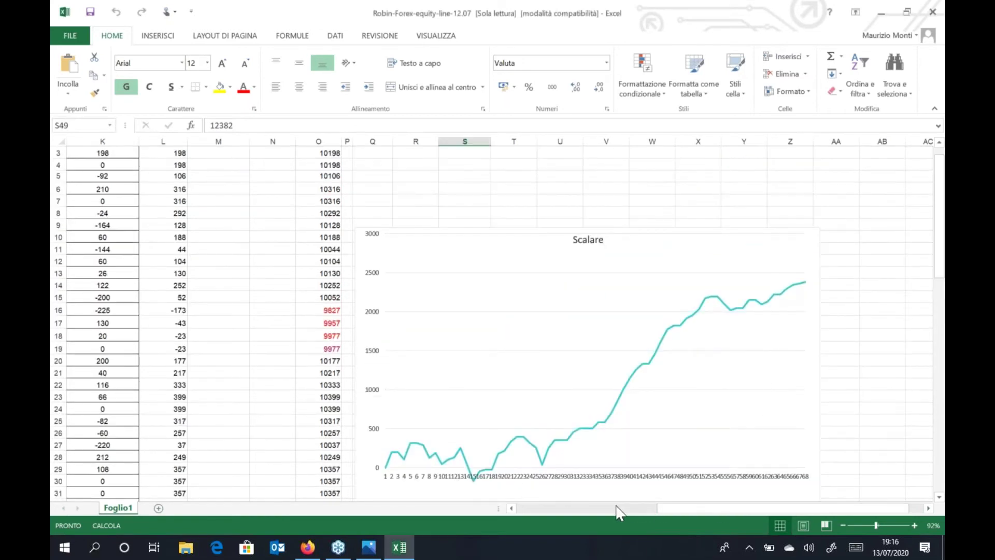
{"action": "left_click", "coordinate": [571, 509]}
{"action": "left_click_drag", "start_coordinate": [571, 510], "coordinate": [551, 512]}
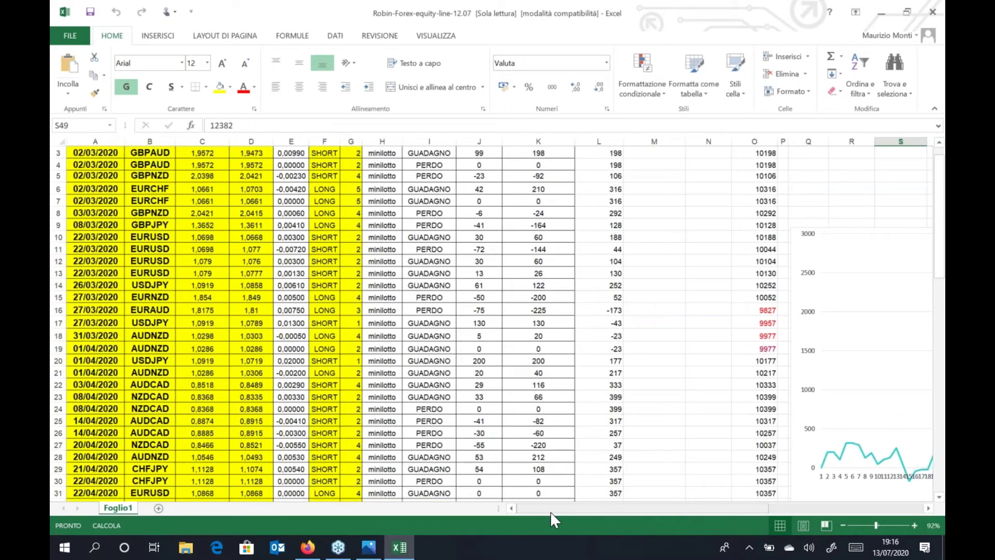
{"action": "scroll", "coordinate": [657, 441], "scroll_direction": "down", "scroll_amount": 4}
{"action": "scroll", "coordinate": [658, 441], "scroll_direction": "up", "scroll_amount": 3}
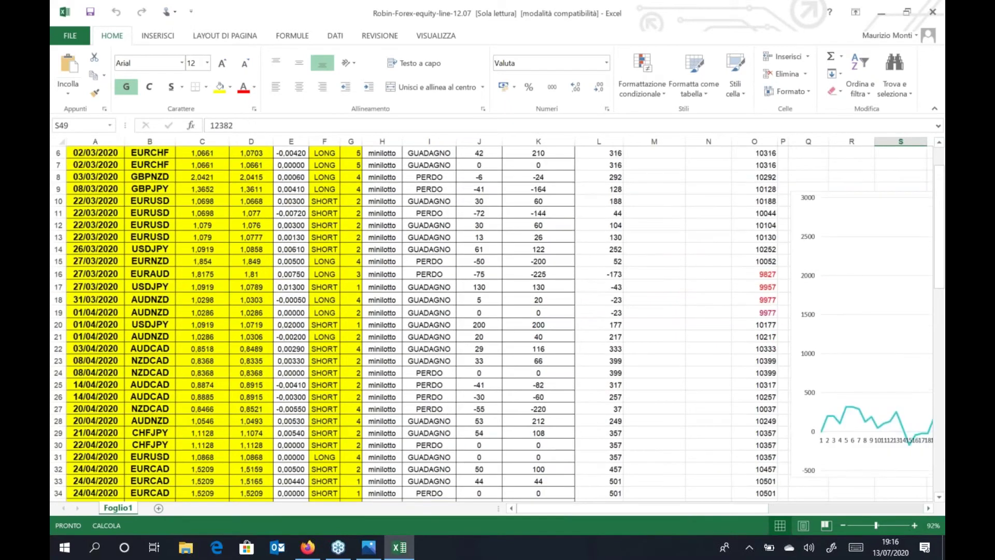
{"action": "scroll", "coordinate": [748, 512], "scroll_direction": "right", "scroll_amount": 3}
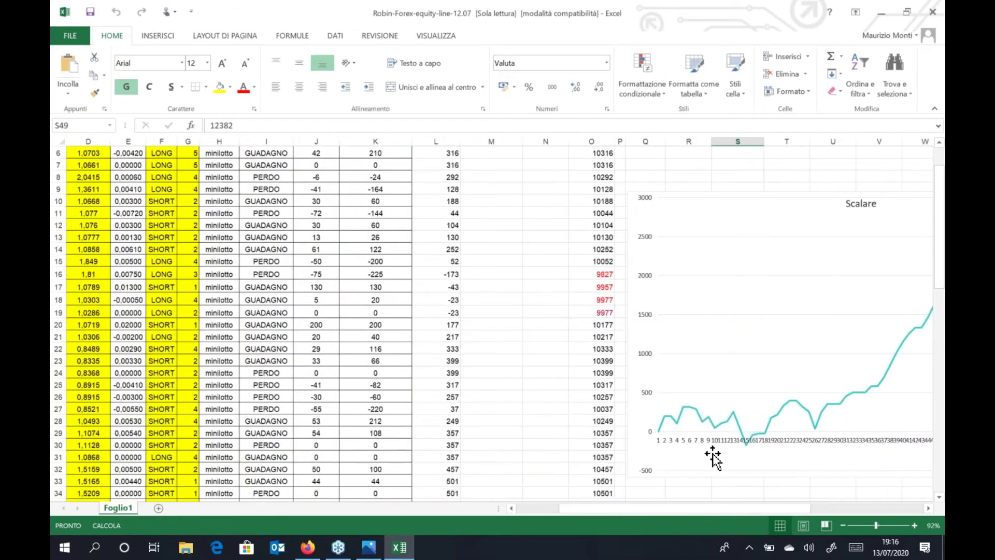
{"action": "scroll", "coordinate": [713, 453], "scroll_direction": "down", "scroll_amount": 4}
{"action": "scroll", "coordinate": [713, 447], "scroll_direction": "down", "scroll_amount": 4}
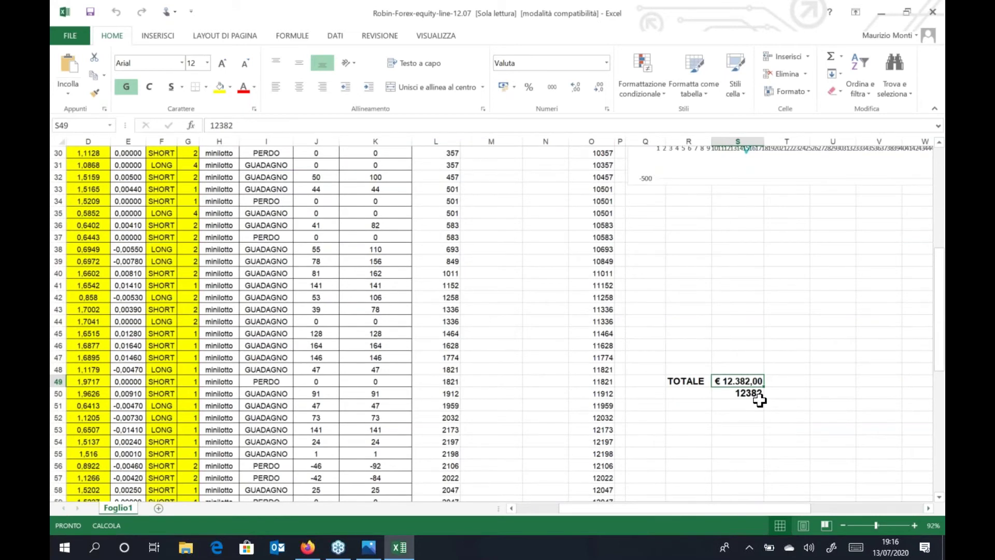
- Return to the start of the trade list and inspect the first trade date and the Totale PIPS cells N1 and N2
{"action": "left_click_drag", "start_coordinate": [747, 510], "coordinate": [627, 510]}
{"action": "scroll", "coordinate": [86, 254], "scroll_direction": "up", "scroll_amount": 10}
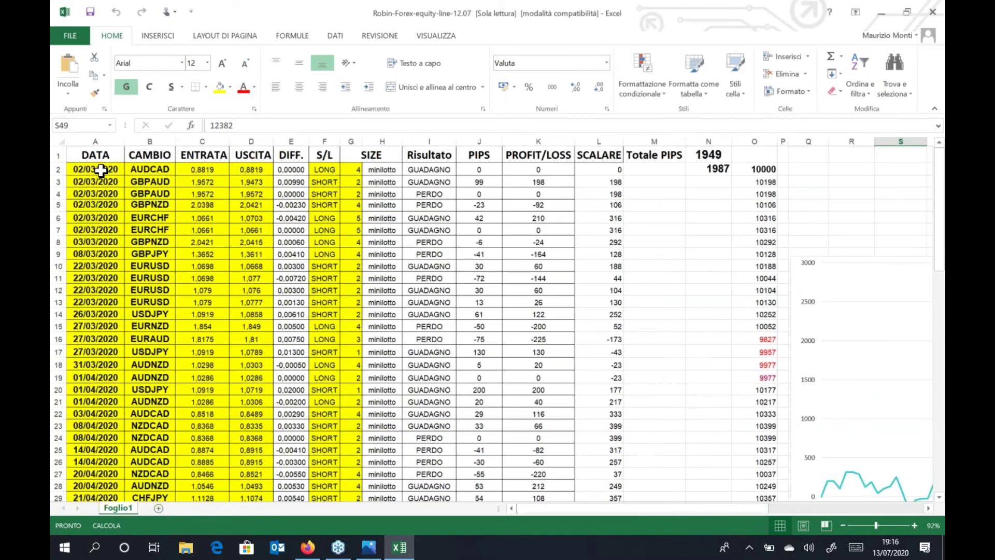
{"action": "left_click", "coordinate": [101, 170]}
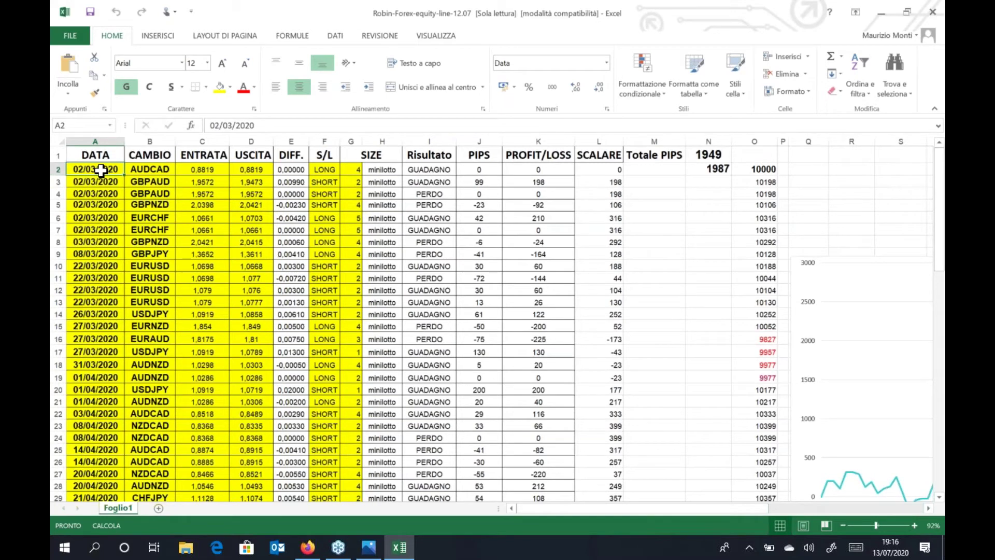
{"action": "left_click", "coordinate": [722, 159]}
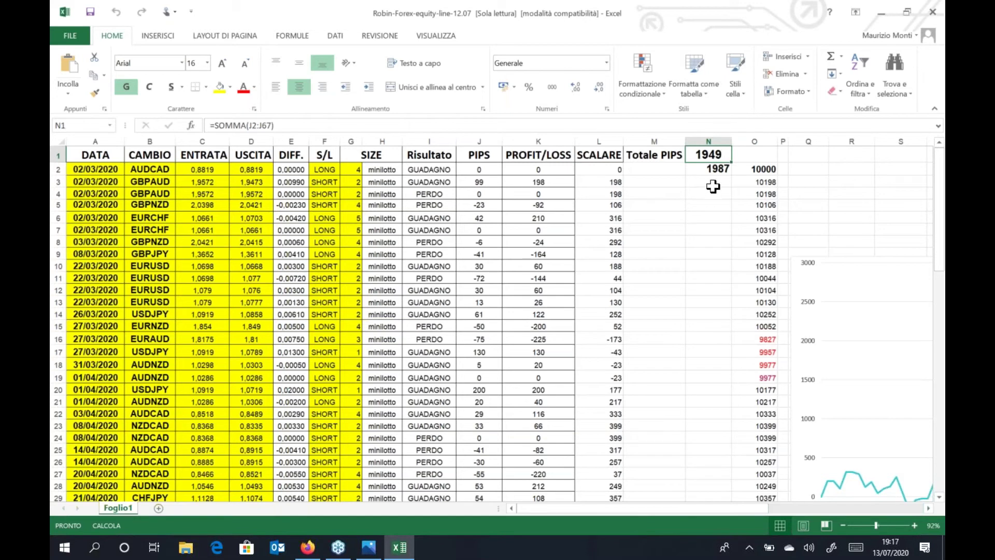
{"action": "left_click", "coordinate": [722, 169]}
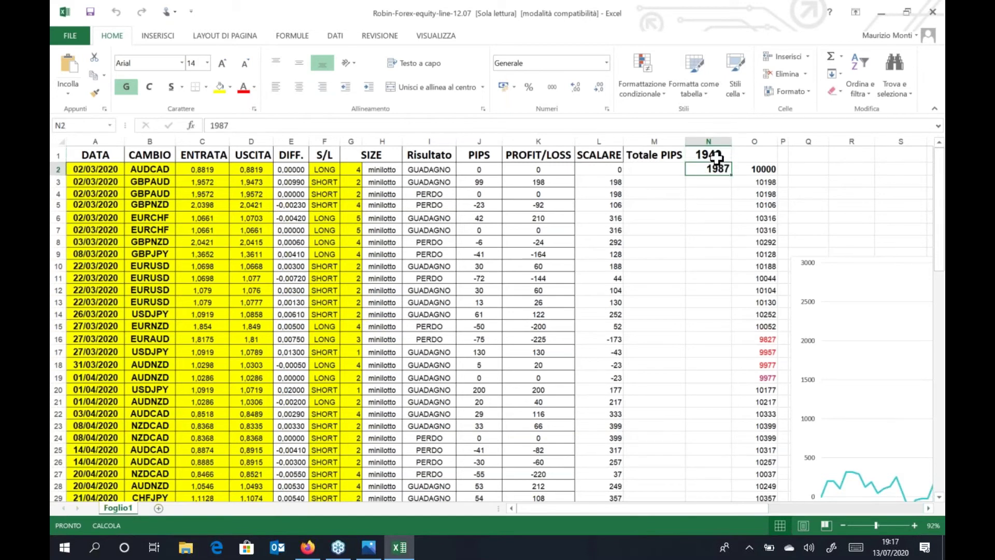
{"action": "left_click", "coordinate": [717, 166]}
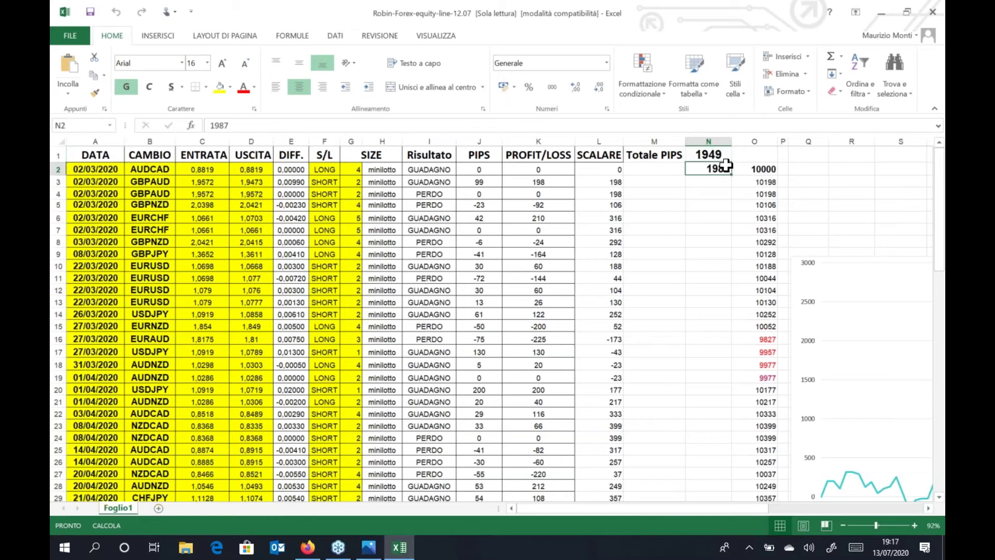
{"action": "key", "text": "Up"}
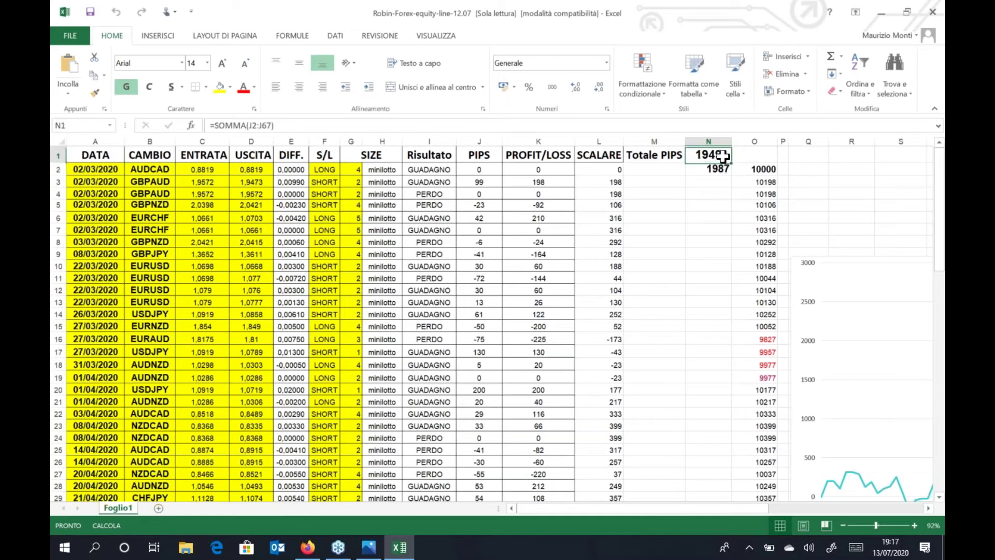
{"action": "left_click", "coordinate": [720, 168]}
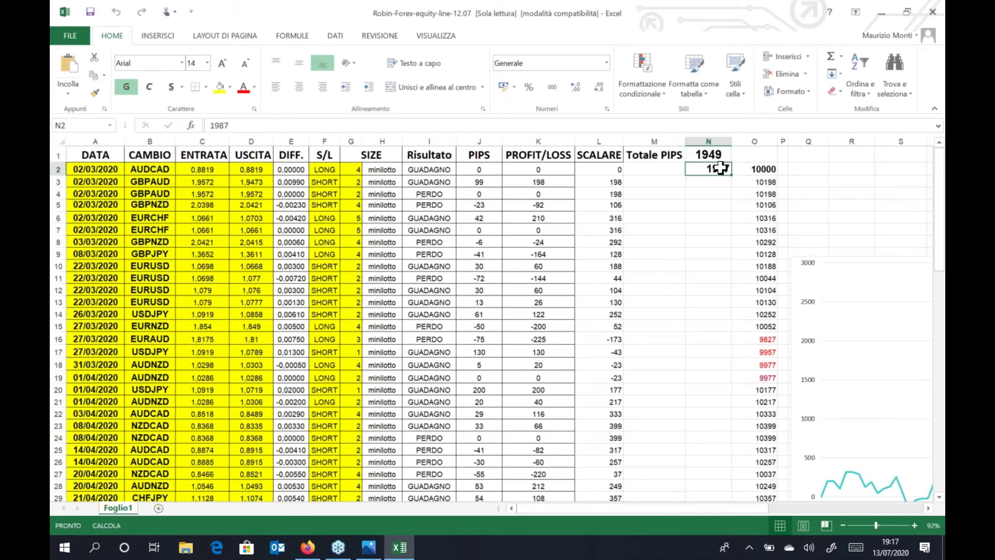